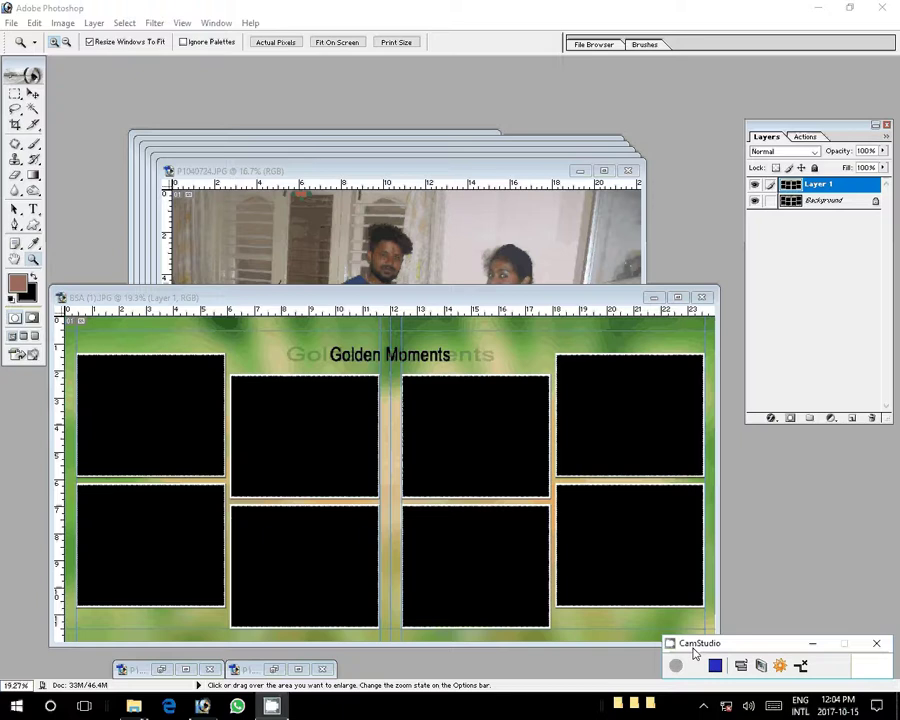
Paste the family-at-the-food-table photo into the bottom-right frame and nudge it into place
key(v)
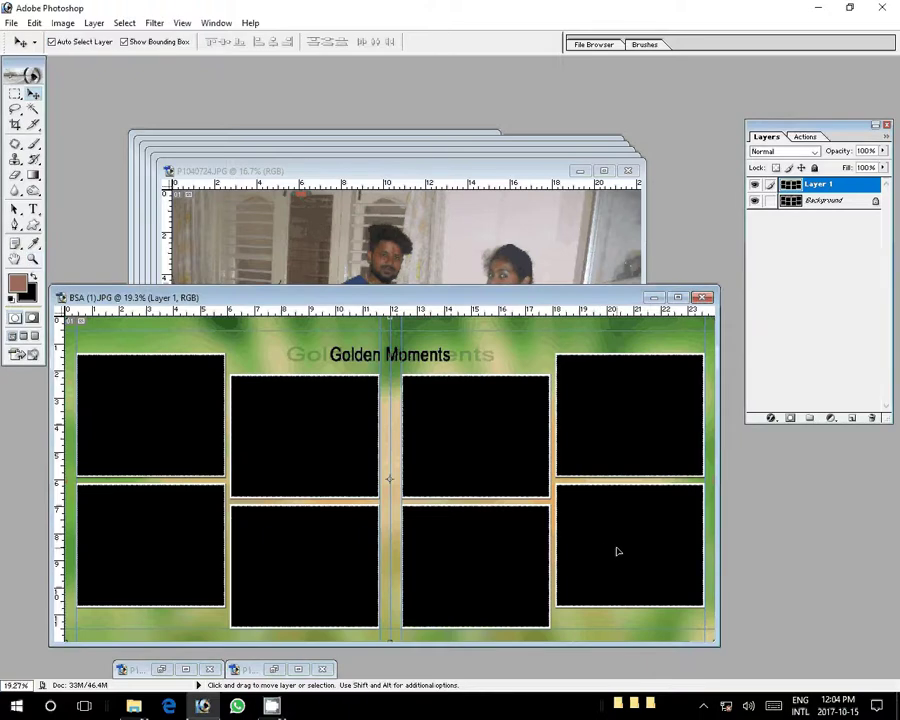
key(w)
click(617, 551)
key(ctrl+shift+v)
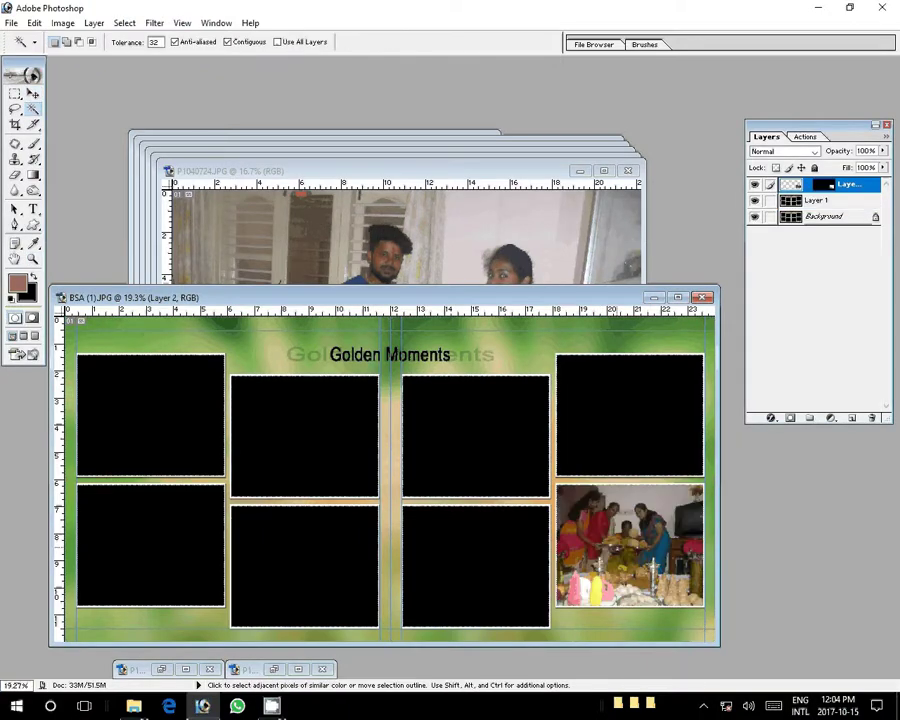
key(v)
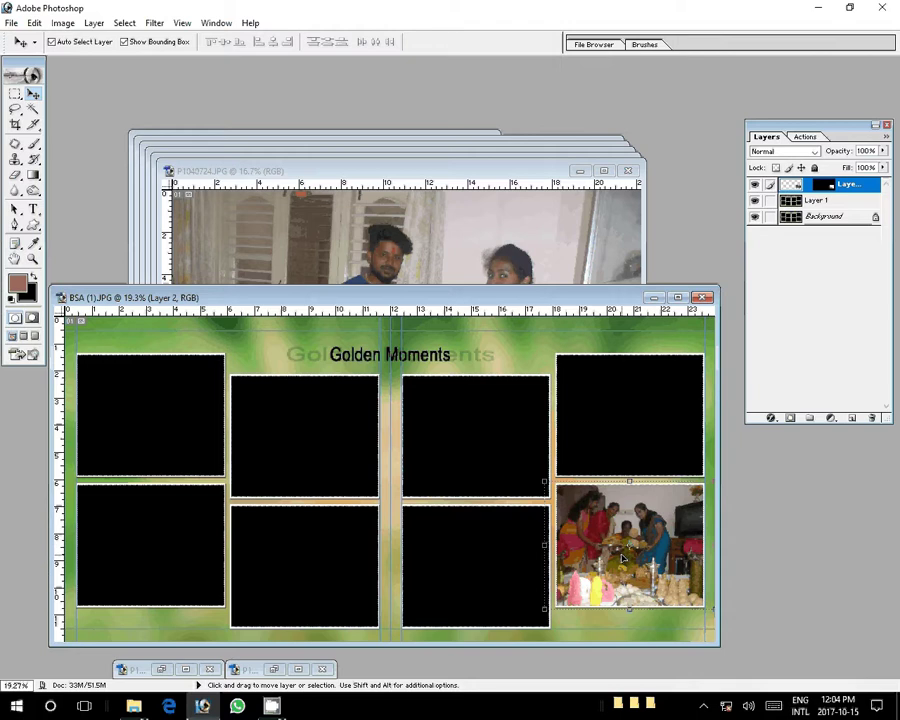
drag(622, 557, 607, 566)
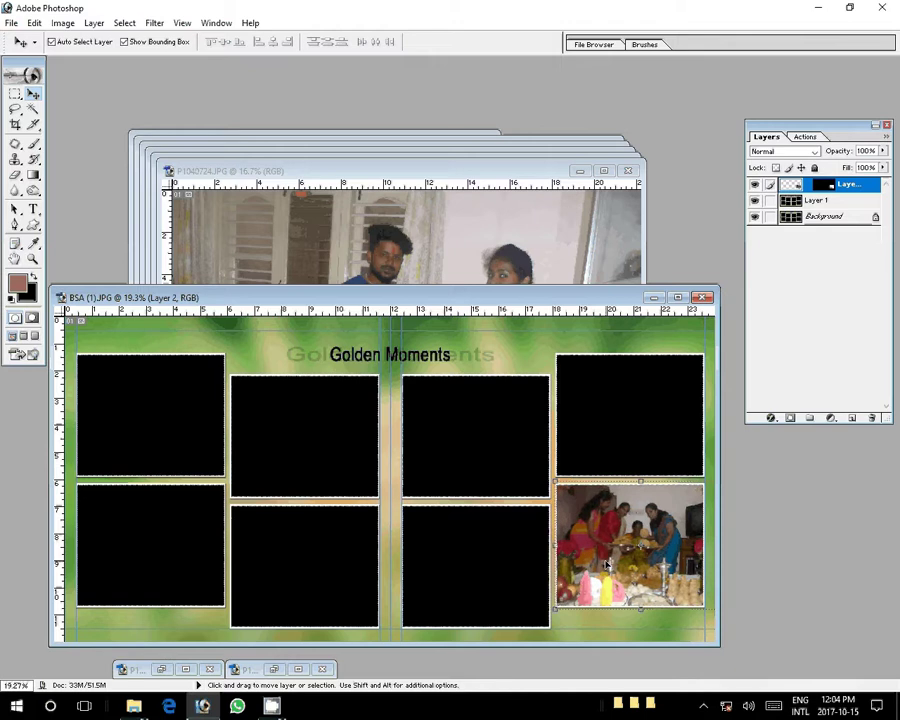
Resize the gift-exchange photo P1040724 to 7 inches wide
click(286, 196)
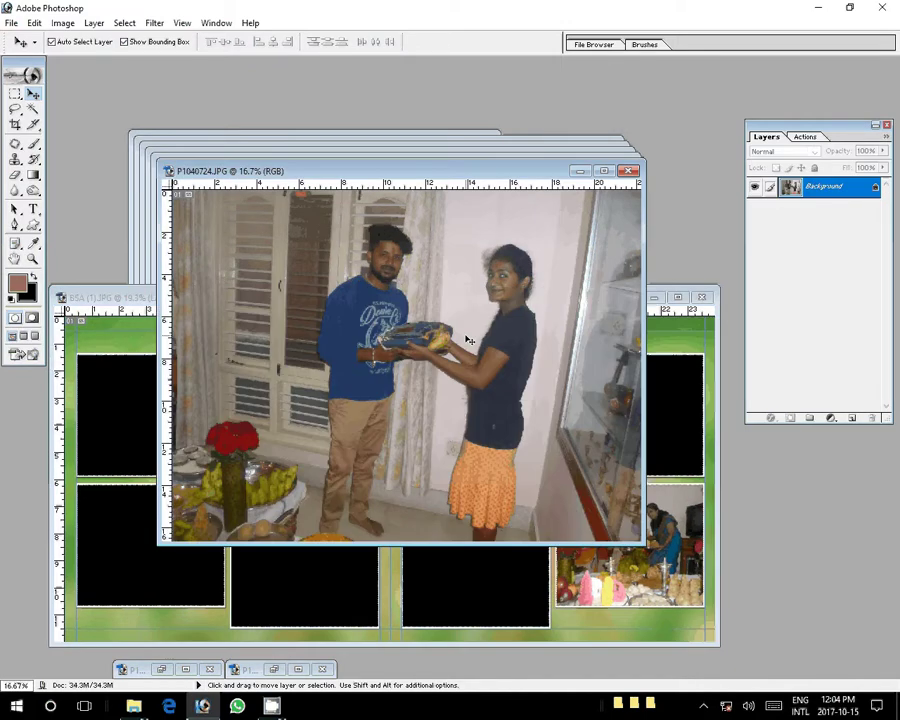
key(ctrl+alt+i)
text(7)
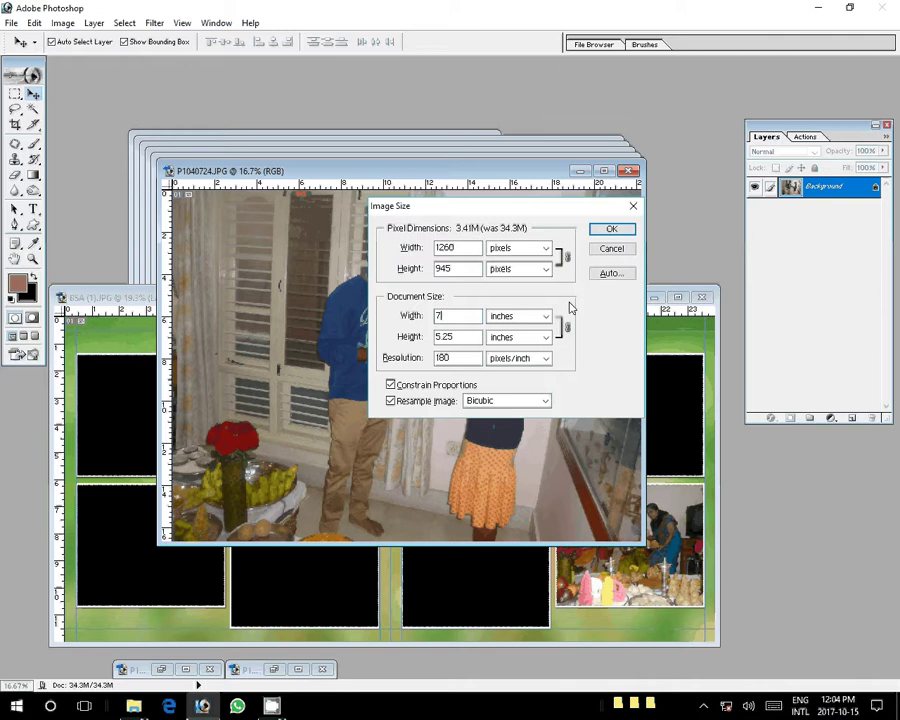
key(Return)
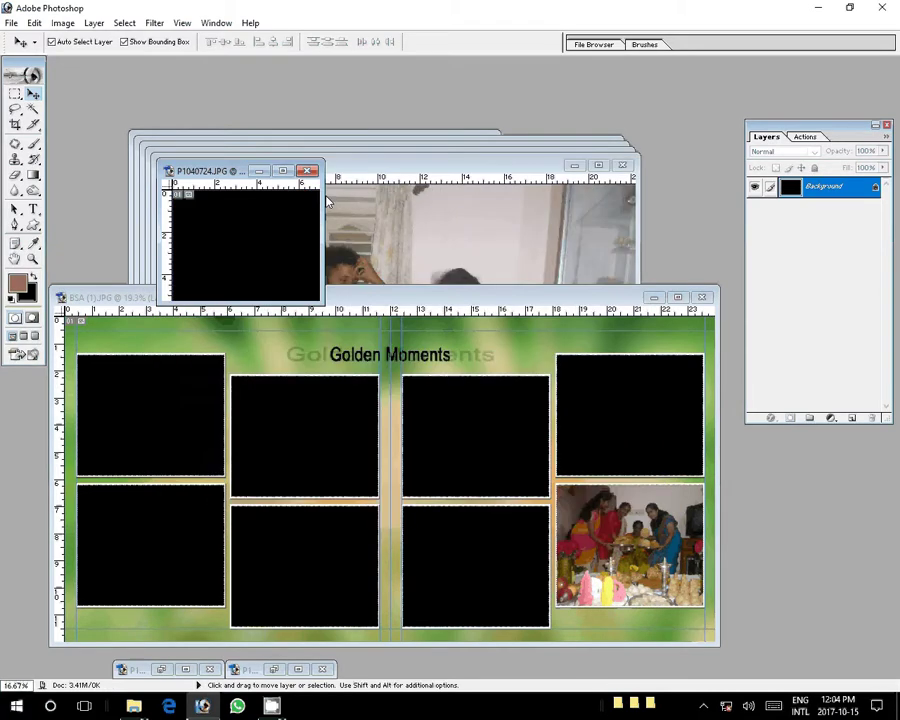
Close P1040724 without saving and paste the photo into the top-right frame
key(ctrl+w)
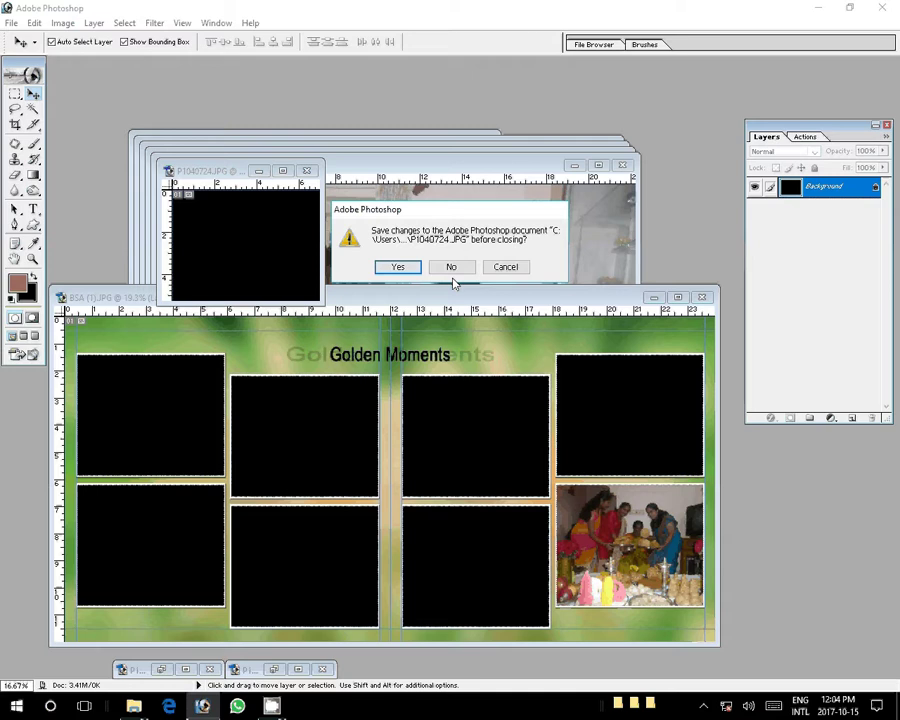
click(451, 267)
key(w)
key(ctrl+shift)
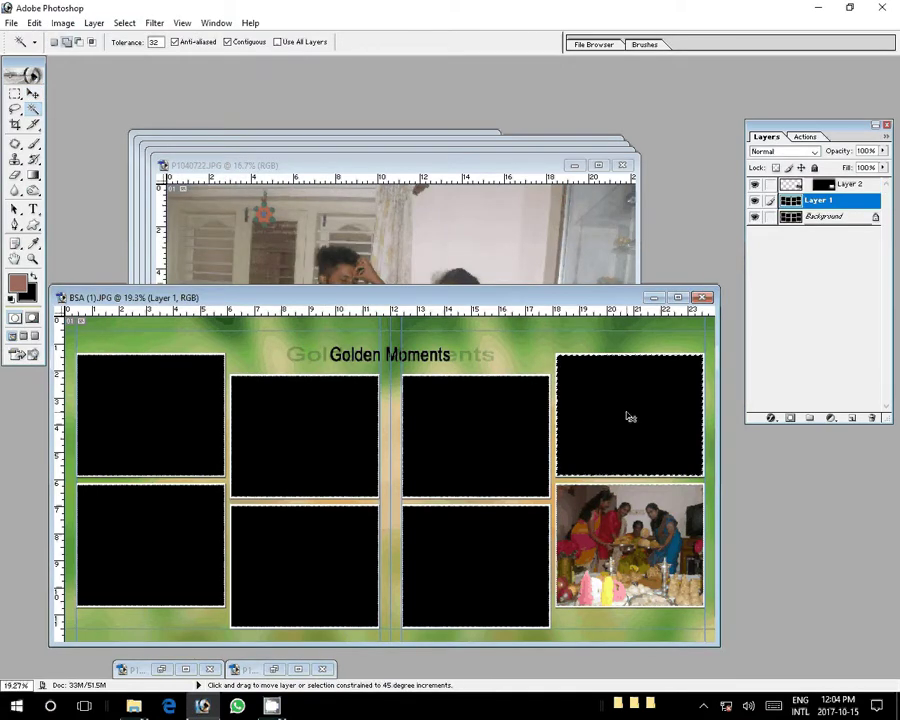
key(ctrl+shift+v)
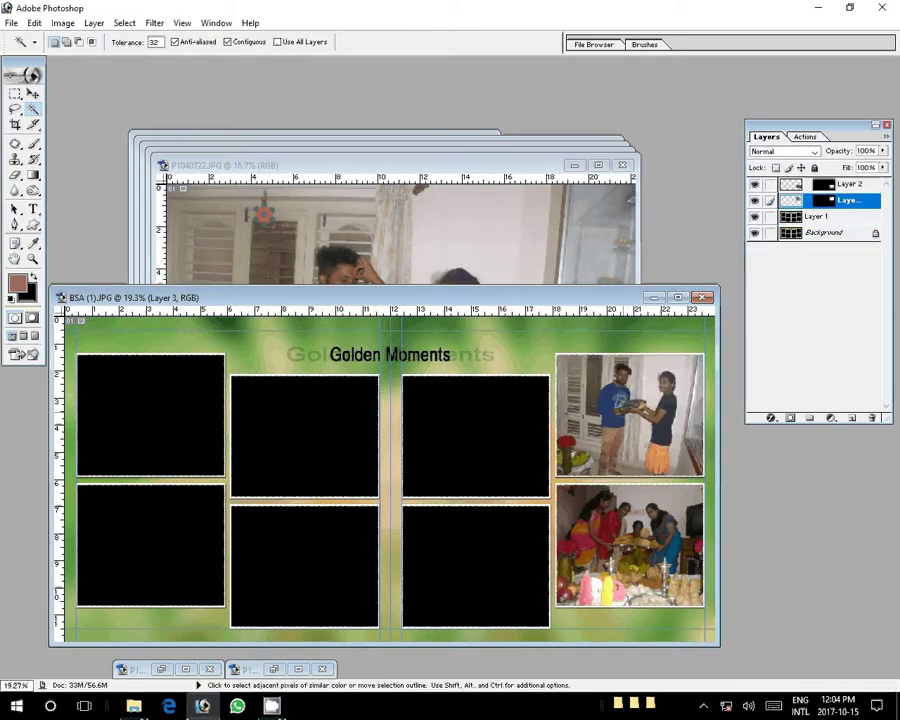
key(v)
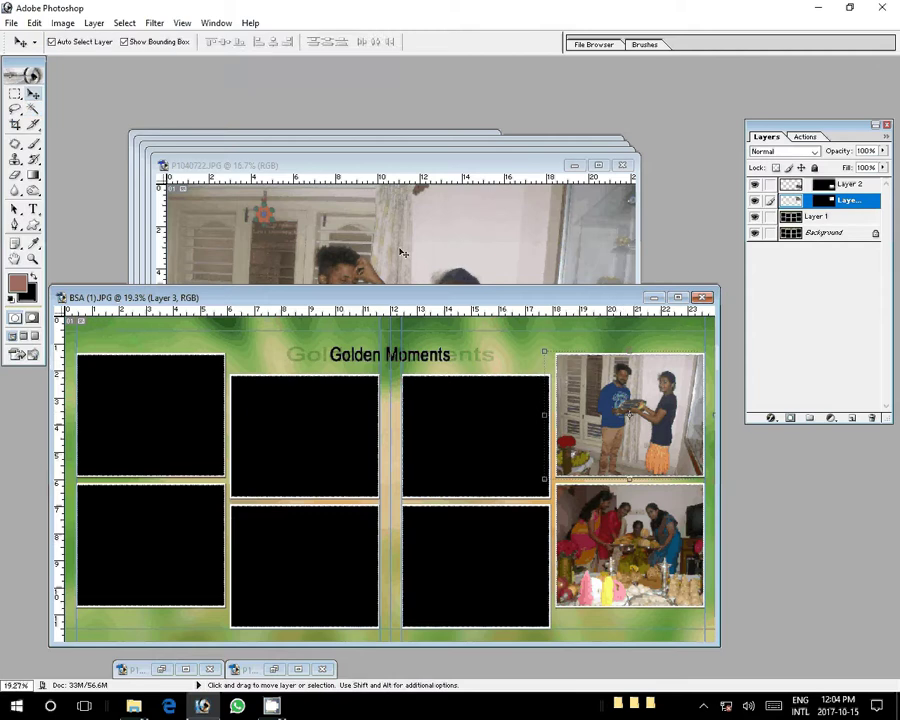
Resize P1040722, cut the whole photo, and close it without saving
click(400, 252)
key(ctrl+alt+i)
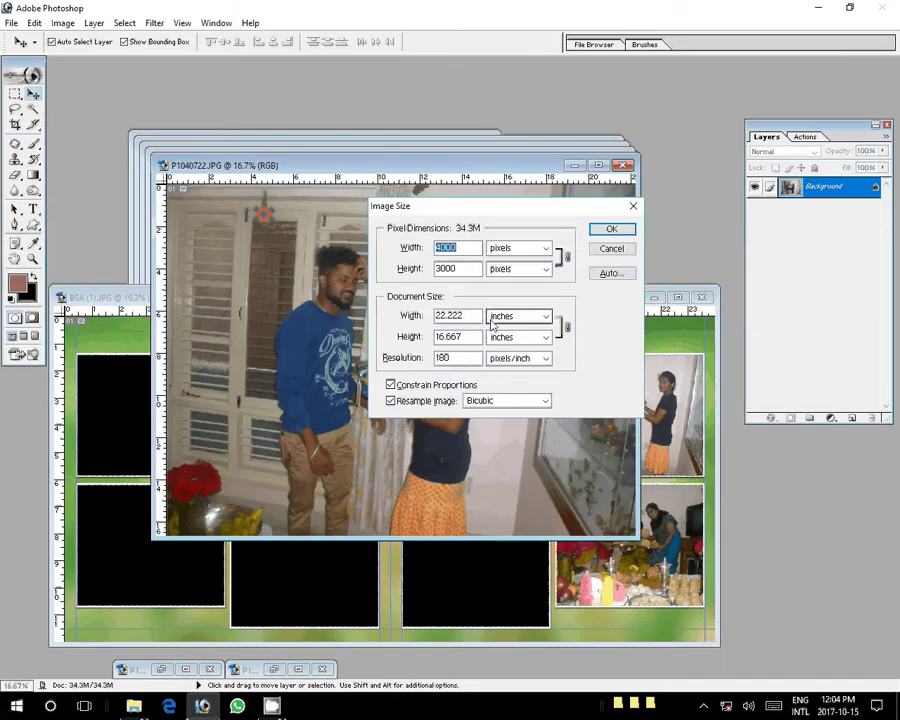
key(Tab)
key(Tab)
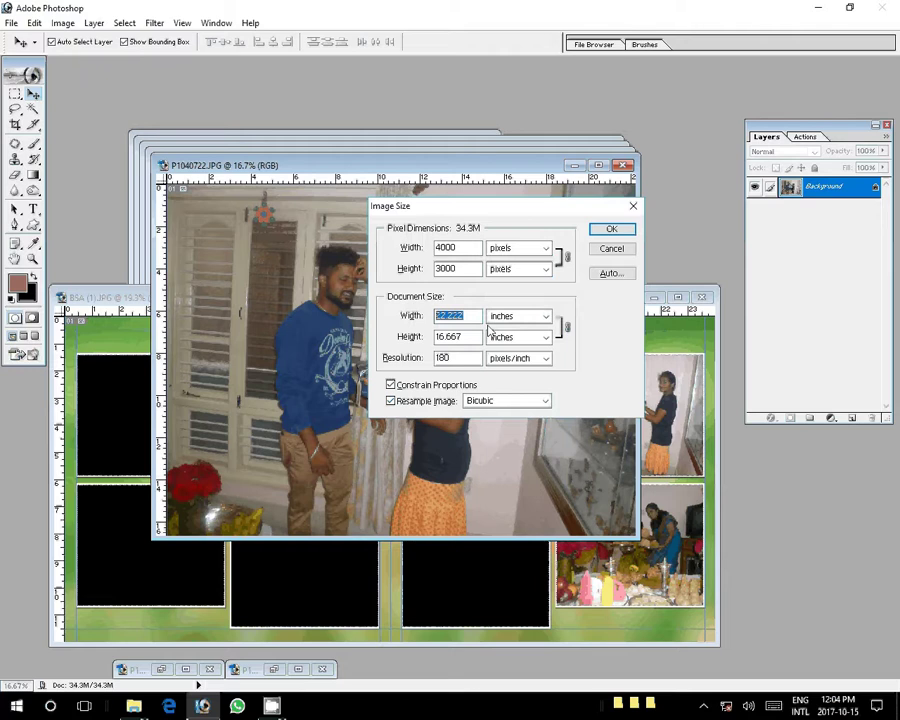
key(Return)
key(ctrl+a)
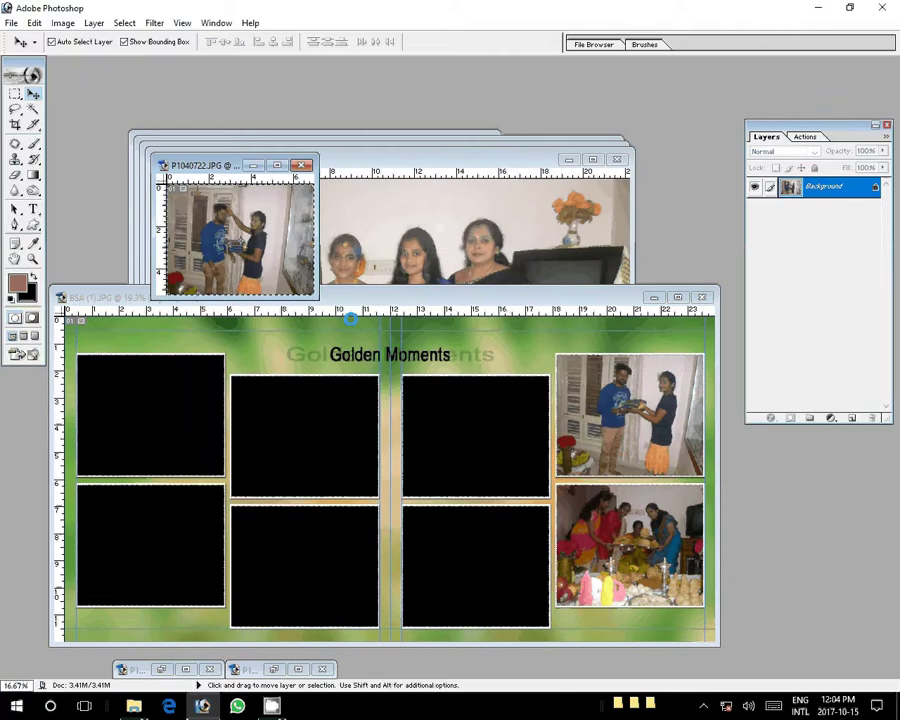
key(ctrl+x)
click(301, 165)
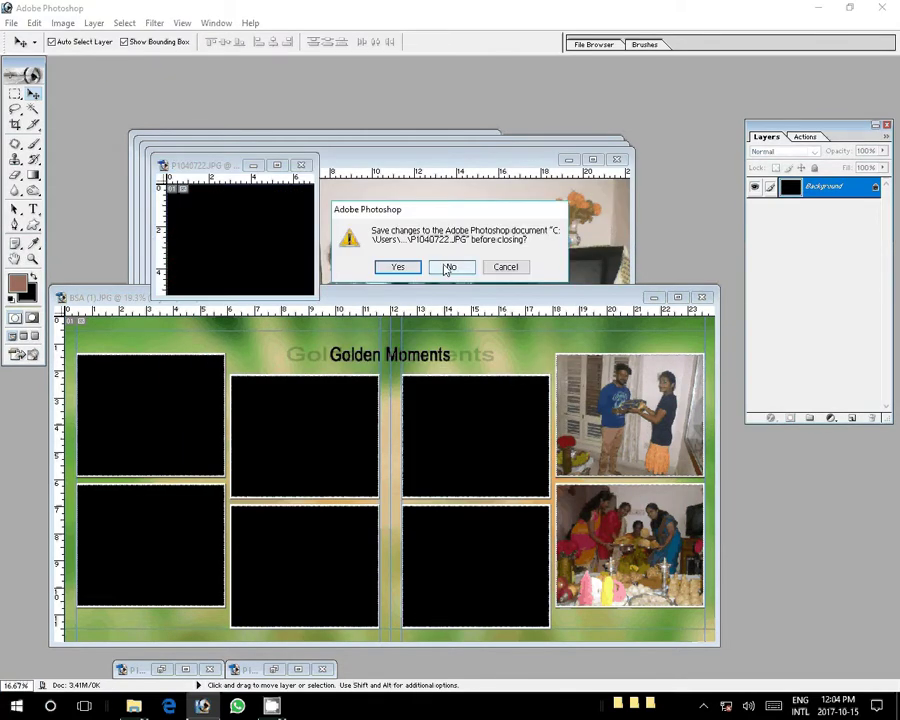
click(448, 267)
Paste the photo into the right page's upper inner frame and bring P1040707 forward
key(w)
click(491, 424)
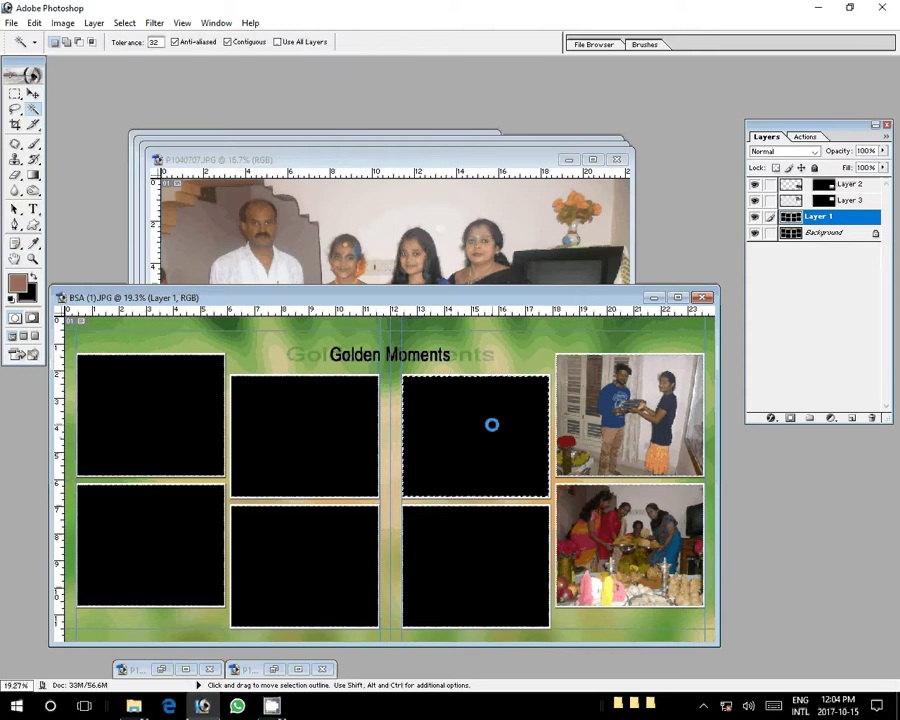
key(ctrl+shift+v)
key(v)
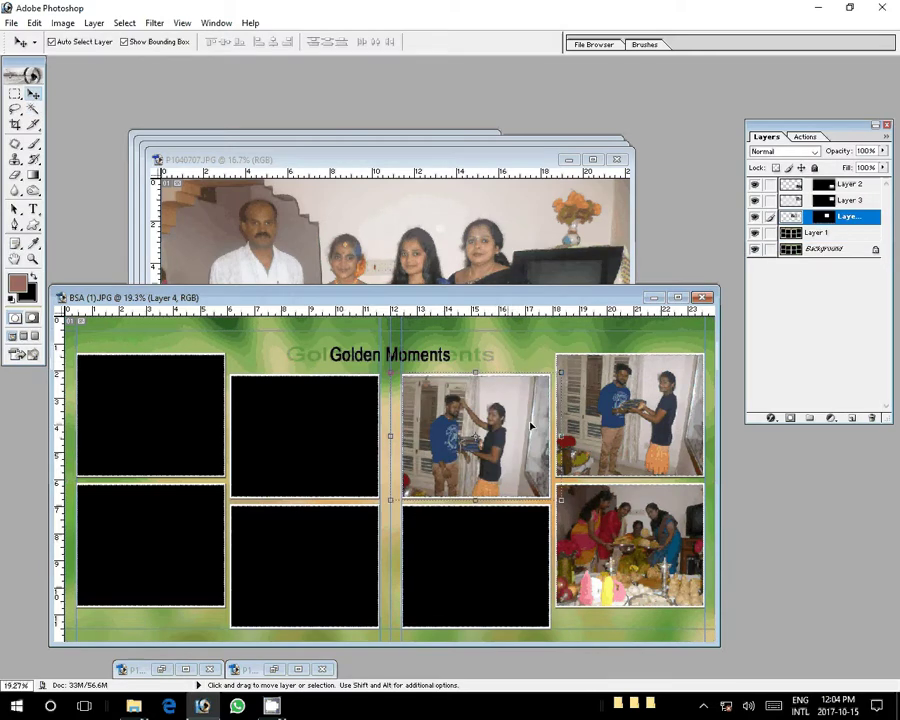
key(ctrl+Tab)
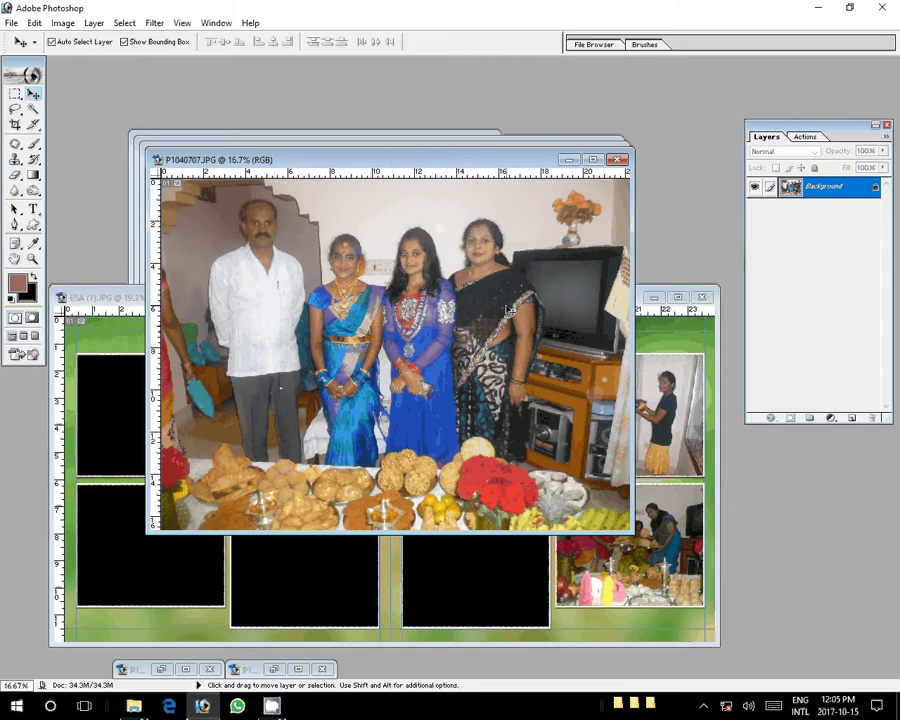
Resize the family group photo P1040707 to 7 inches wide and close it unsaved
key(ctrl+alt+i)
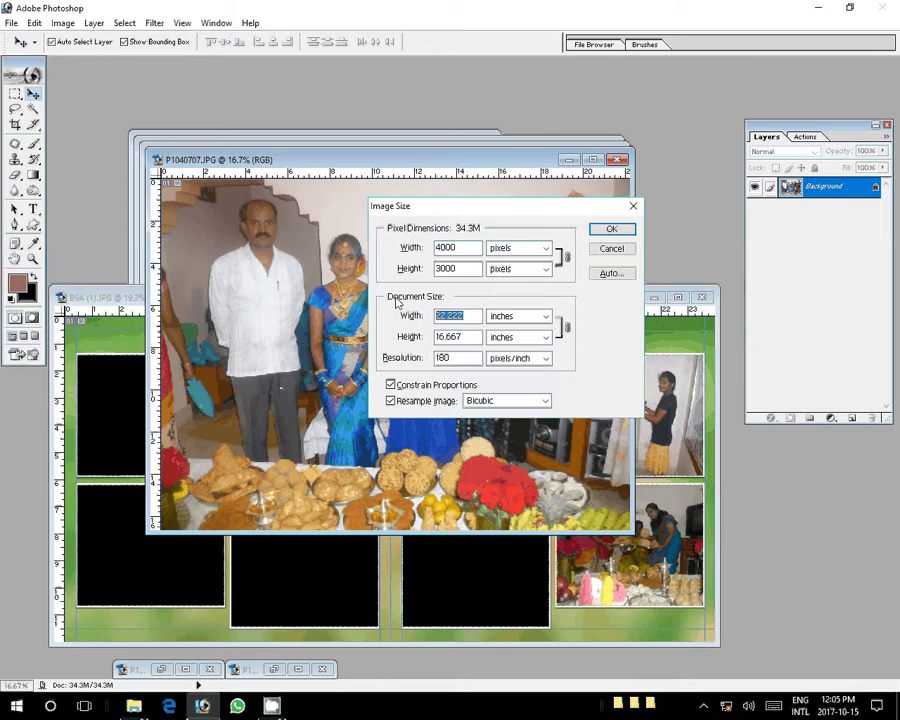
text(7)
key(Return)
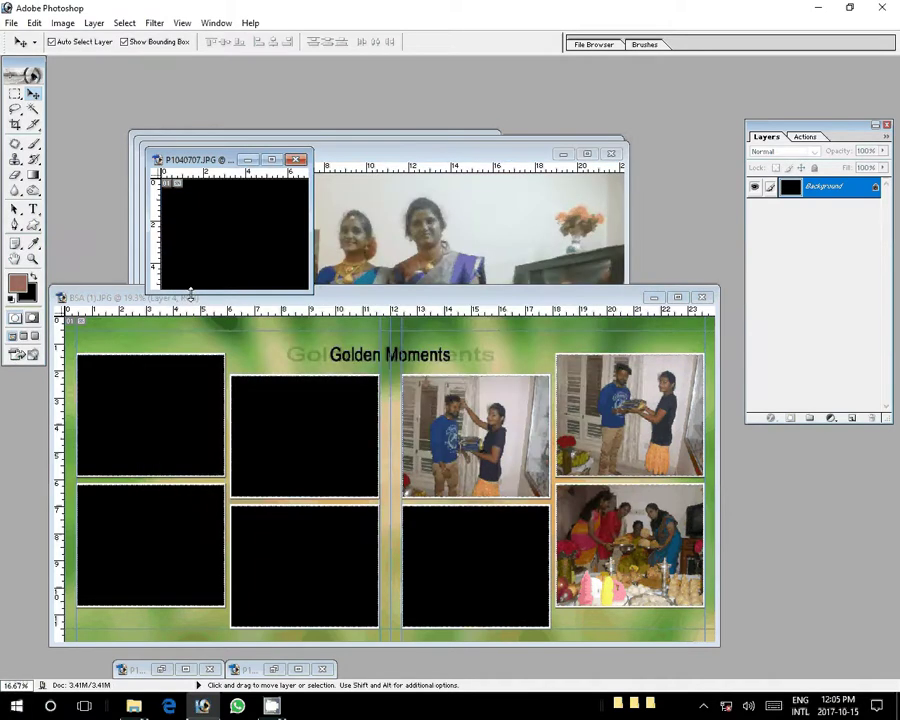
key(ctrl+w)
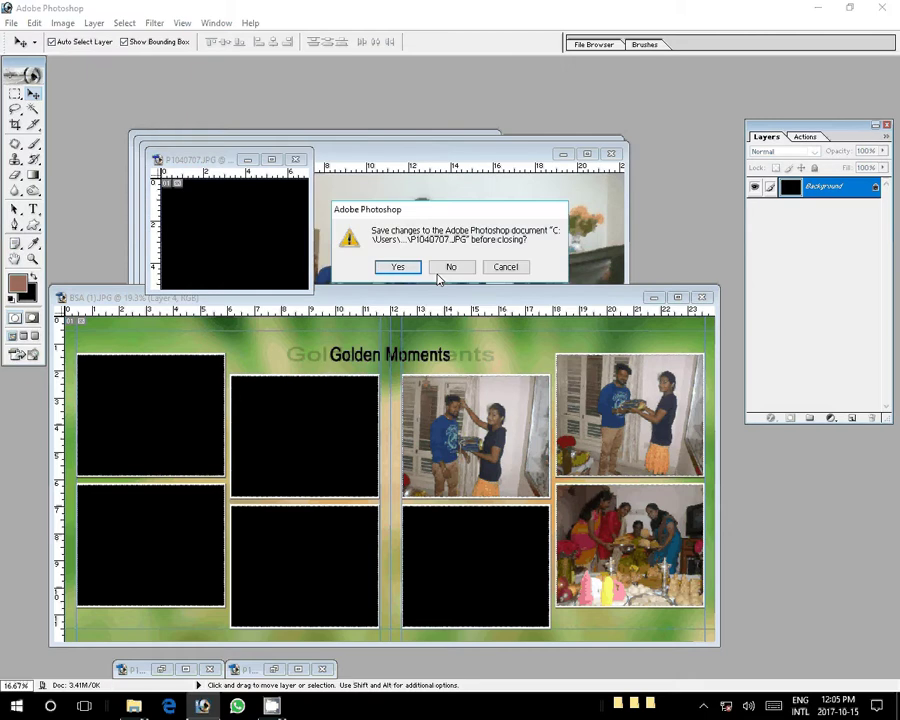
click(448, 267)
Paste the photo into the right page's lower inner frame, then start resizing P1040706
key(w)
click(480, 542)
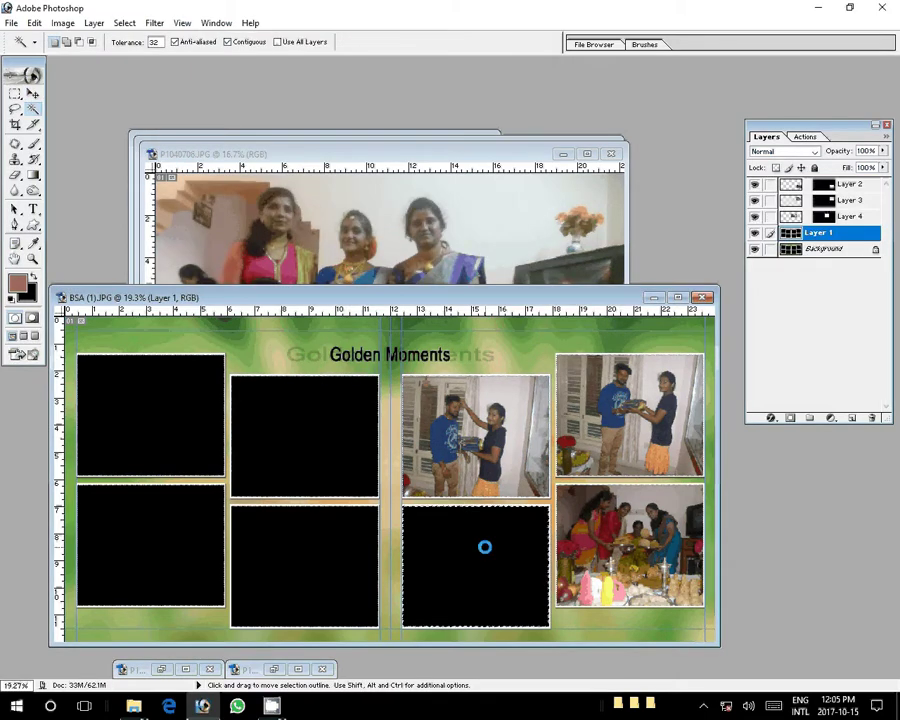
key(ctrl+shift+v)
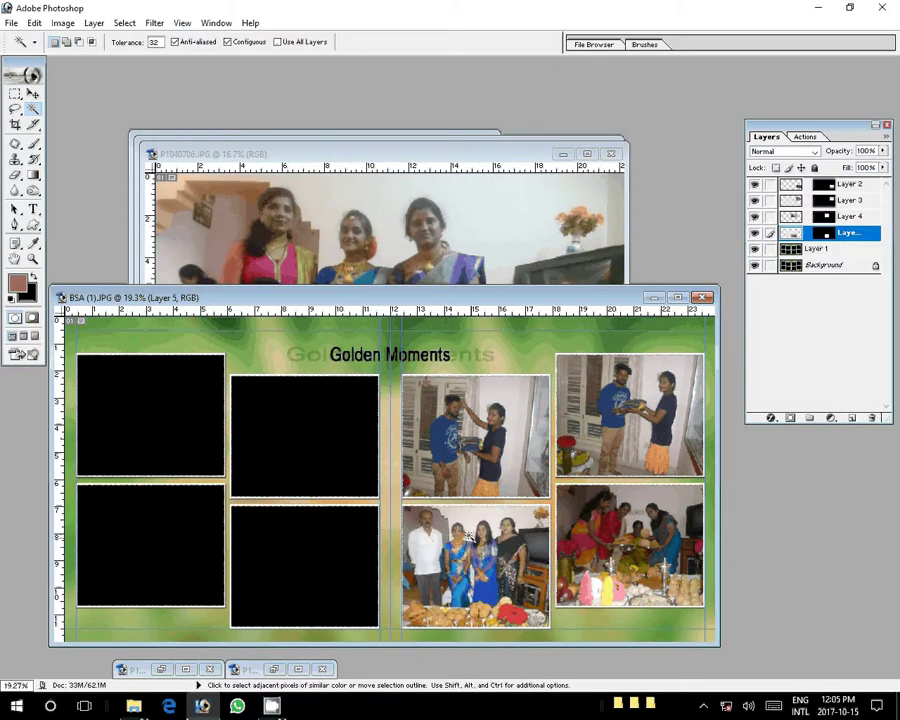
key(v)
click(447, 254)
key(ctrl+alt+i)
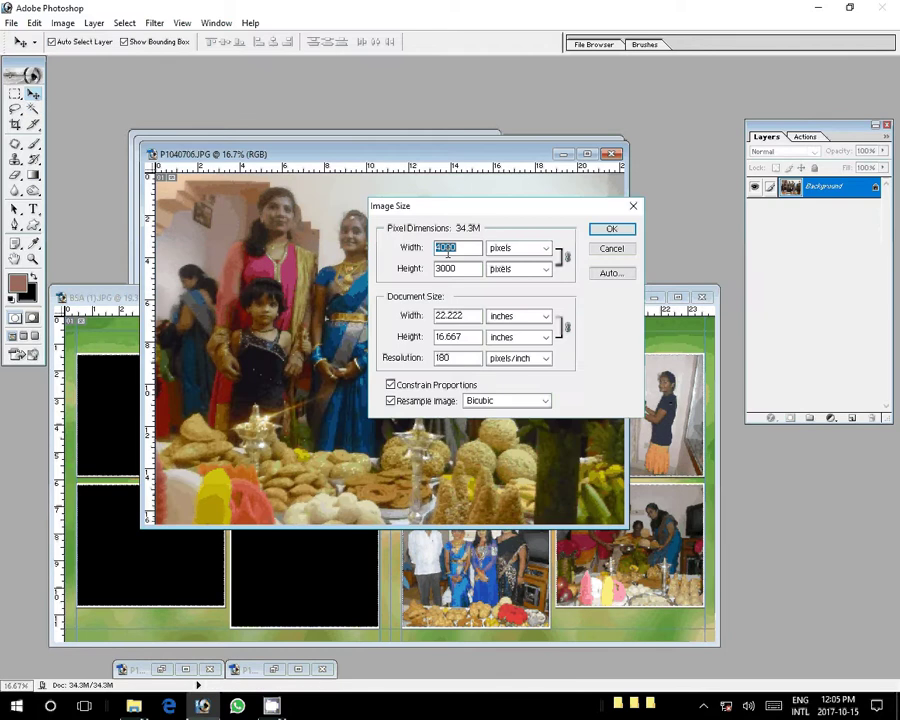
Resize P1040706 to 7 inches wide and cut the whole photo
key(Tab)
key(Tab)
text(7)
key(Return)
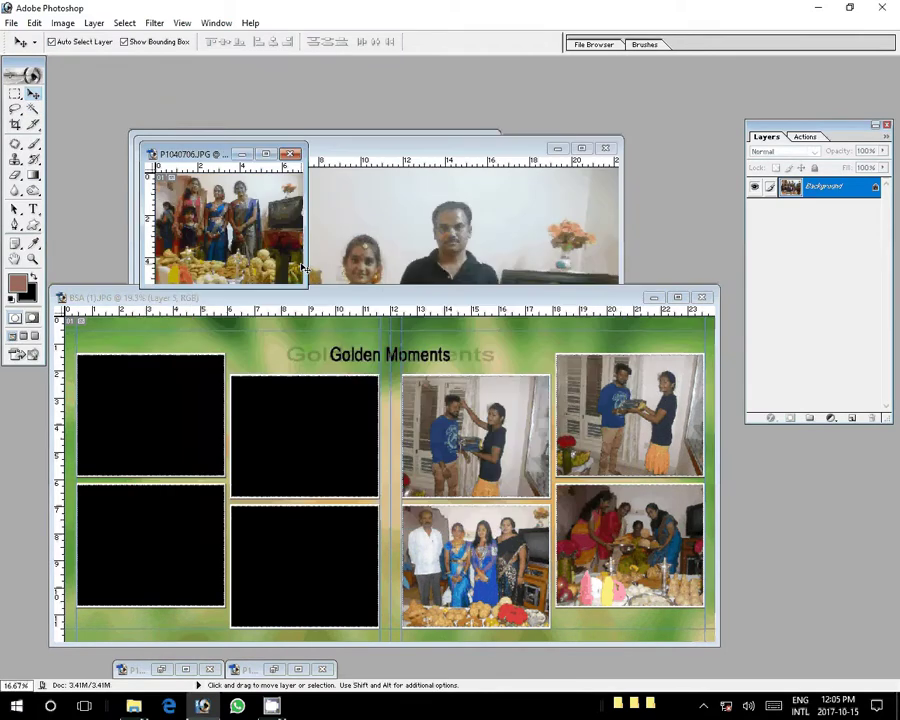
key(ctrl+a)
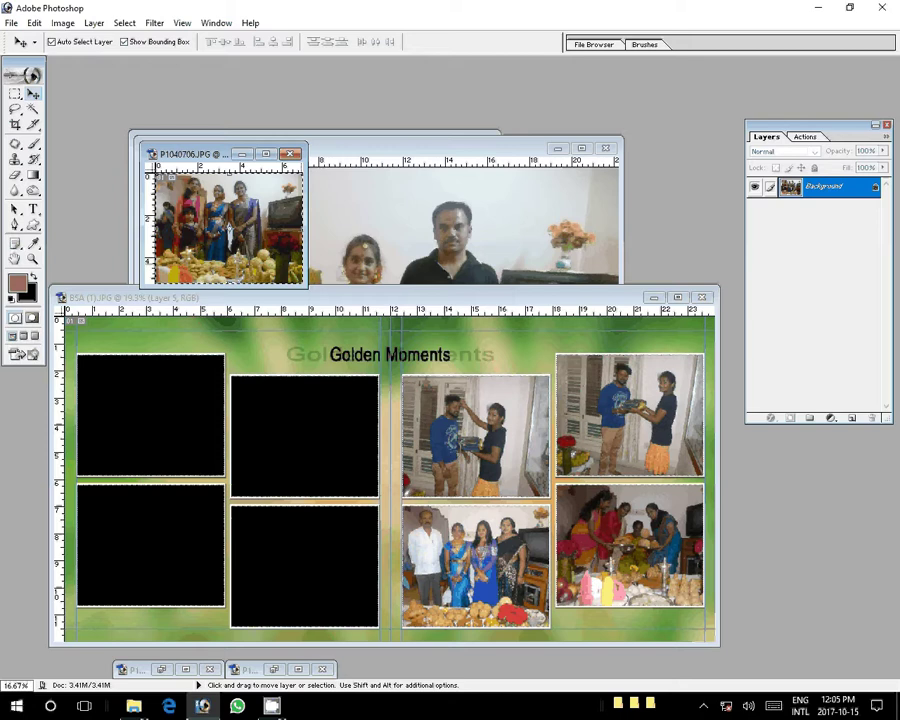
key(ctrl+x)
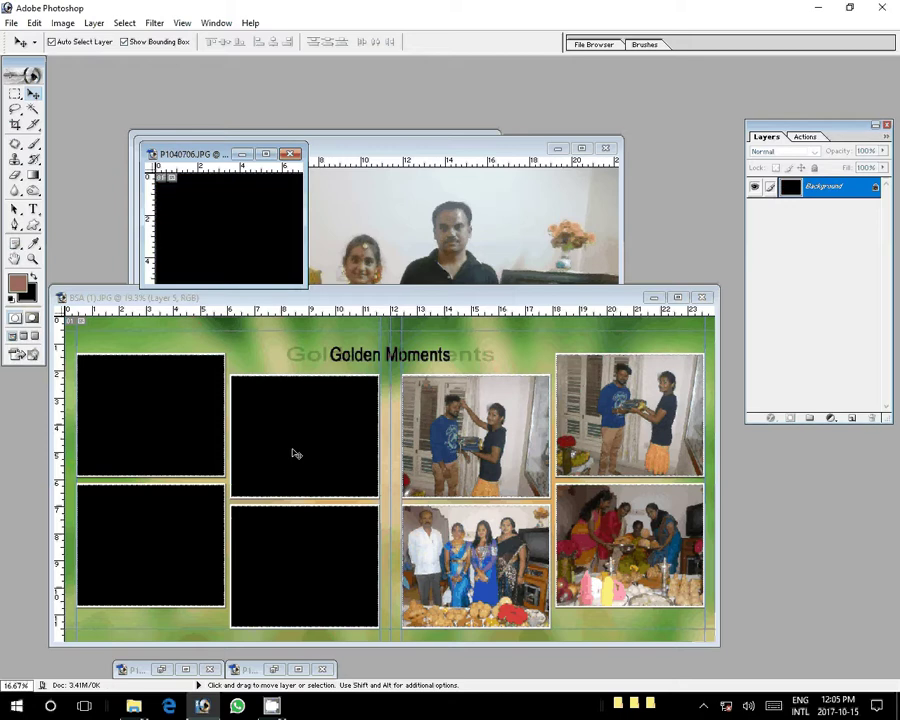
Paste it into the bottom-middle frame and close P1040706 without saving
click(296, 454)
key(w)
click(300, 568)
key(ctrl+shift+v)
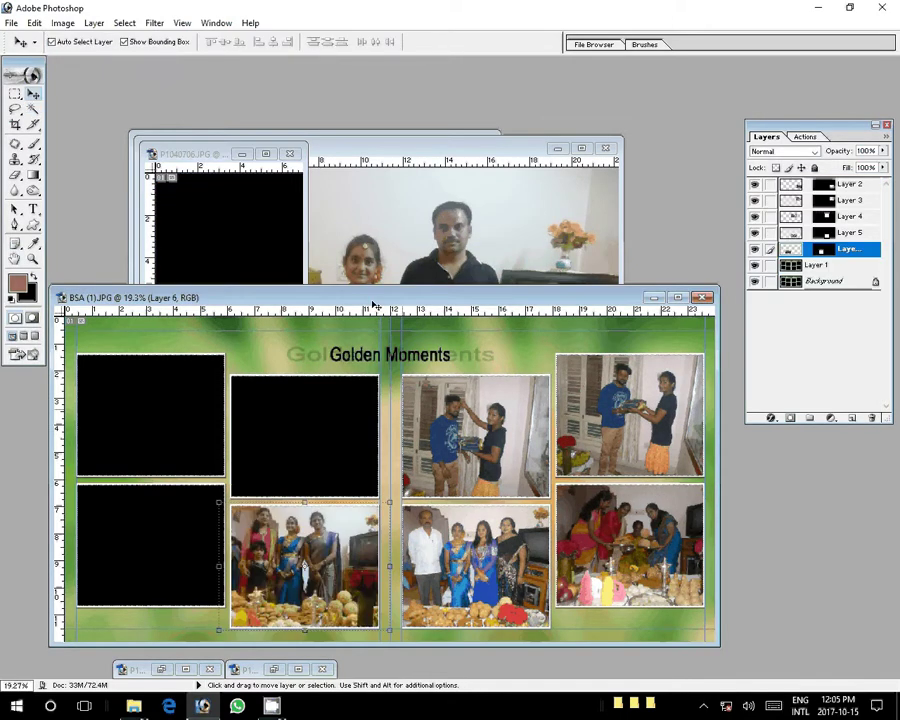
click(465, 278)
key(ctrl+w)
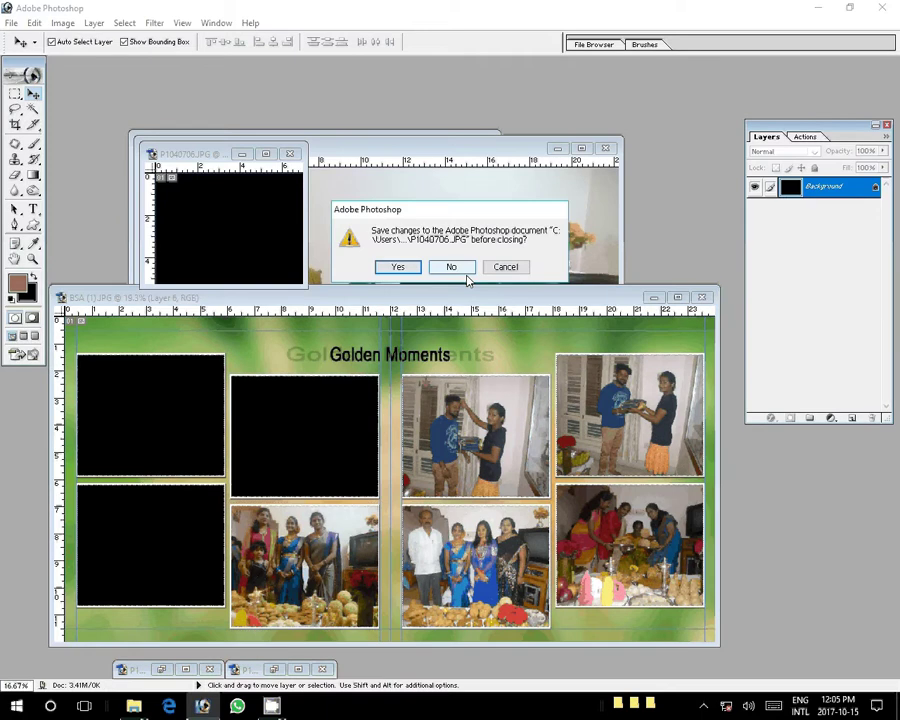
click(462, 270)
key(ctrl+alt+i)
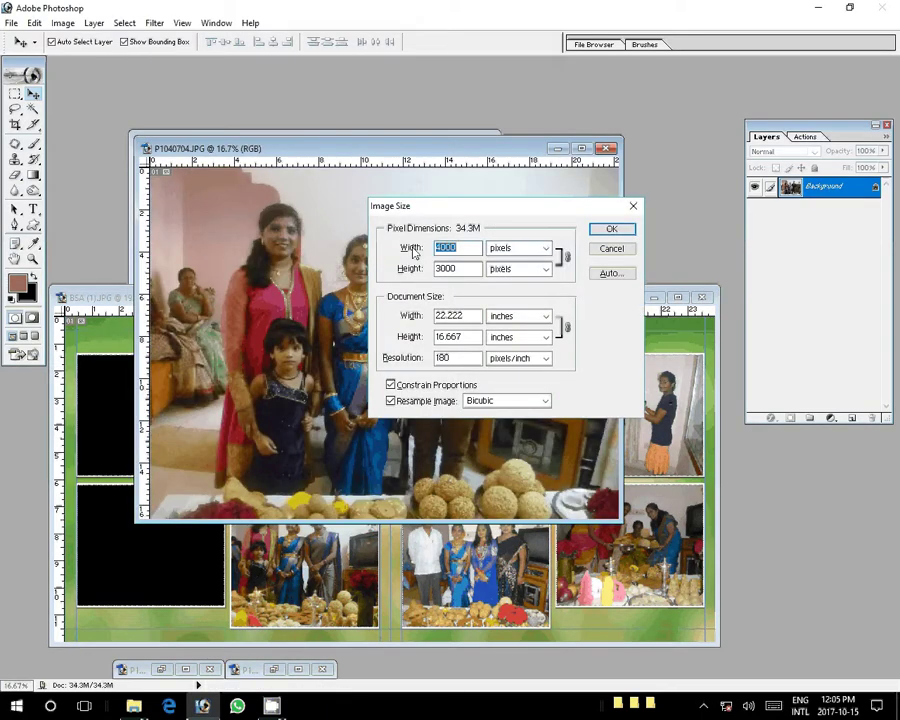
Apply the new image size to P1040704 and close it without saving
key(Tab)
key(Tab)
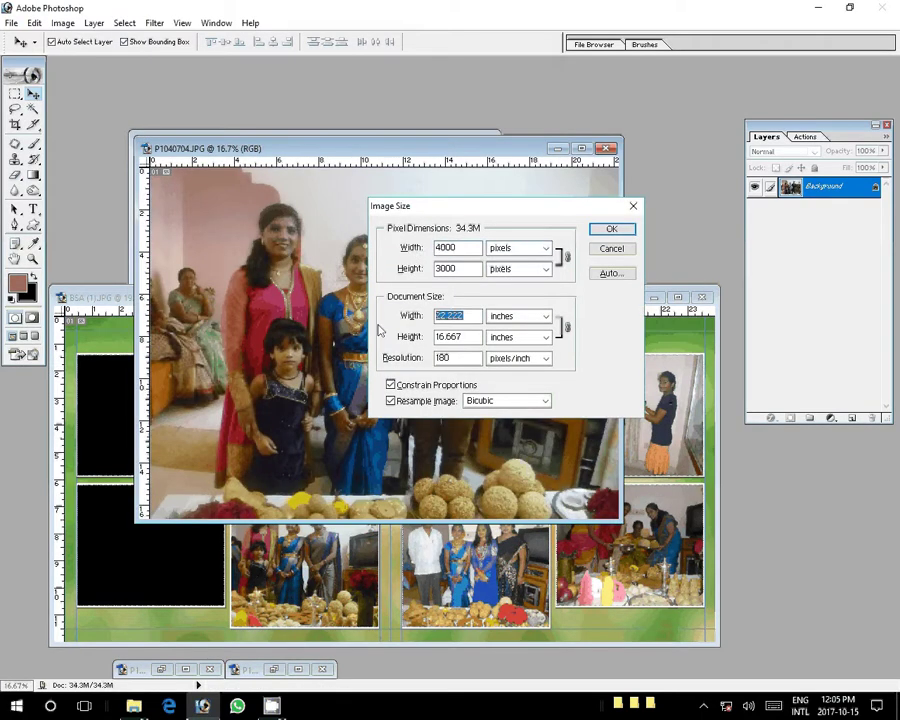
key(Return)
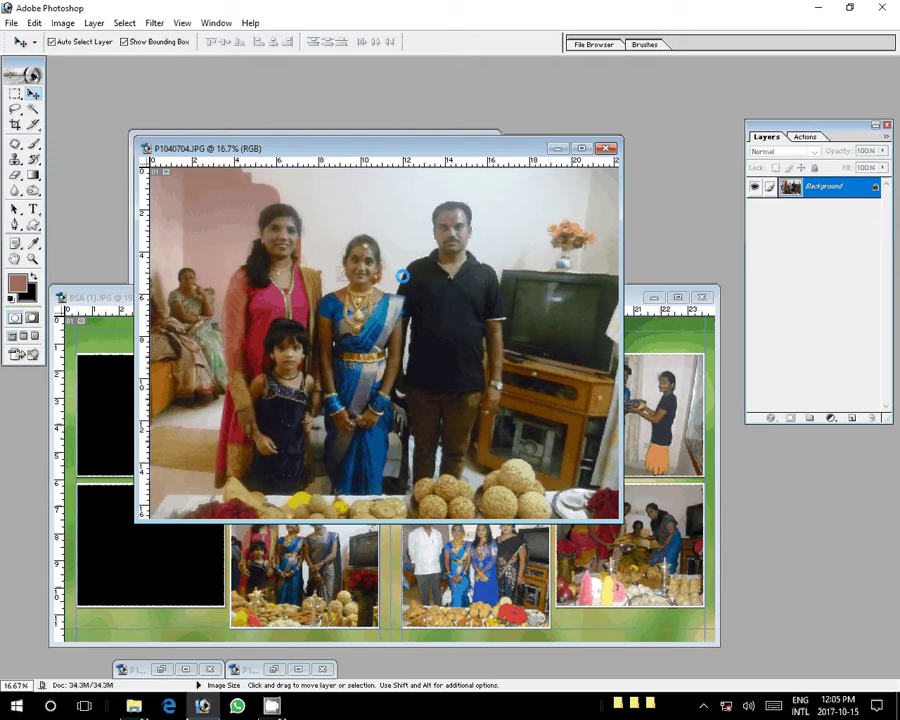
key(ctrl+w)
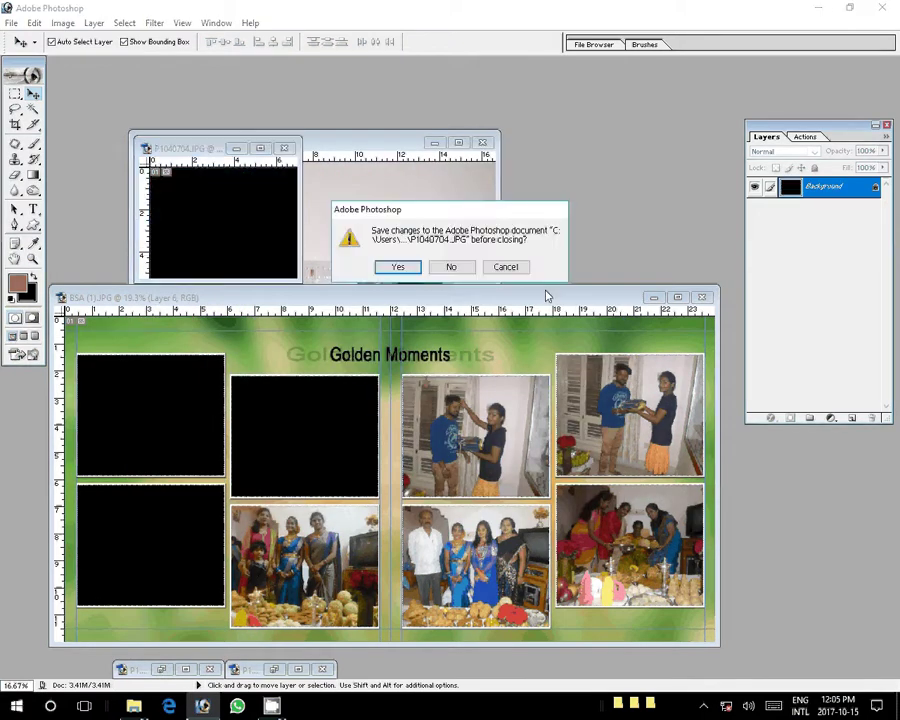
key(n)
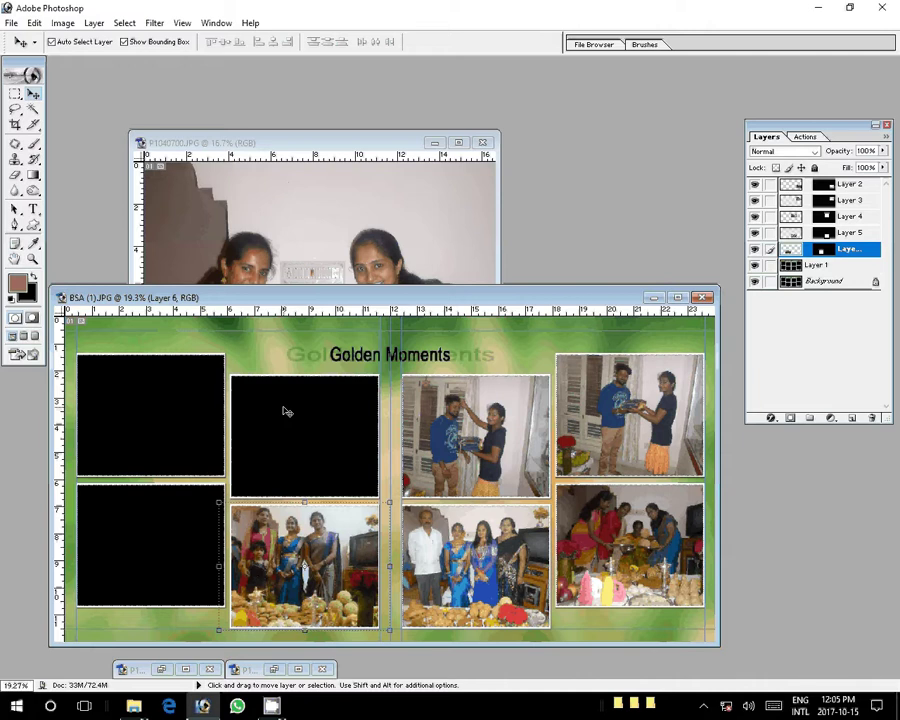
Select the empty top-middle frame and bring the three-women photo P1040700 forward
click(287, 411)
key(w)
click(292, 422)
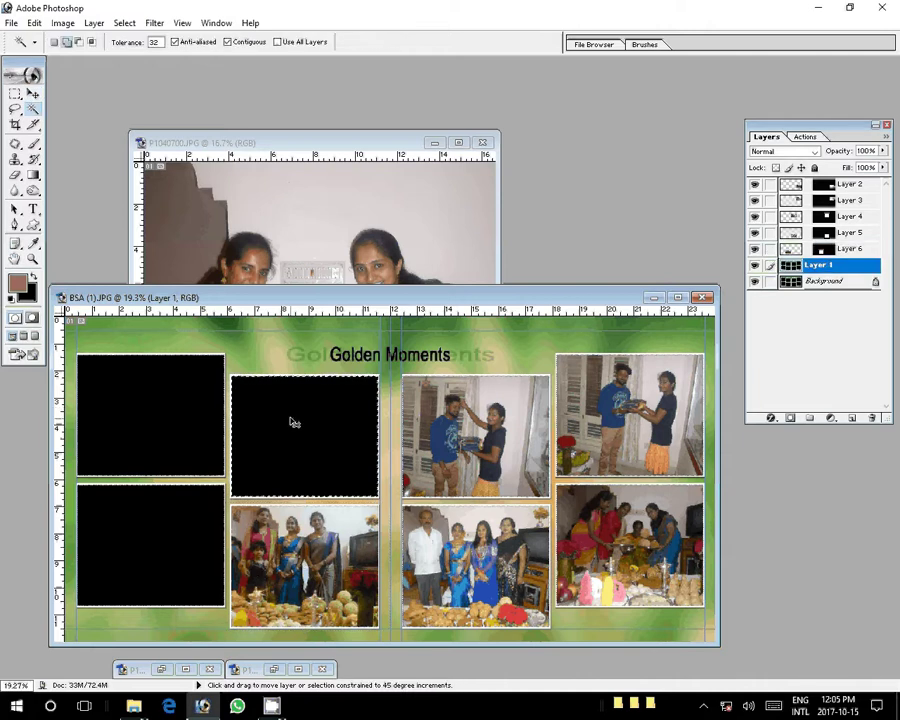
key(v)
click(437, 277)
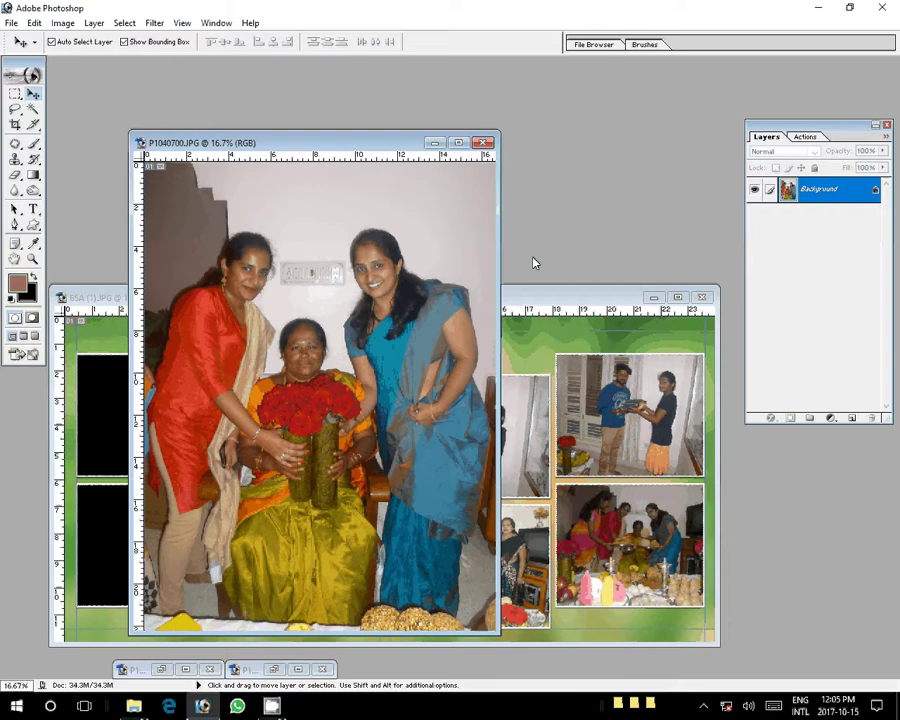
drag(374, 150, 437, 88)
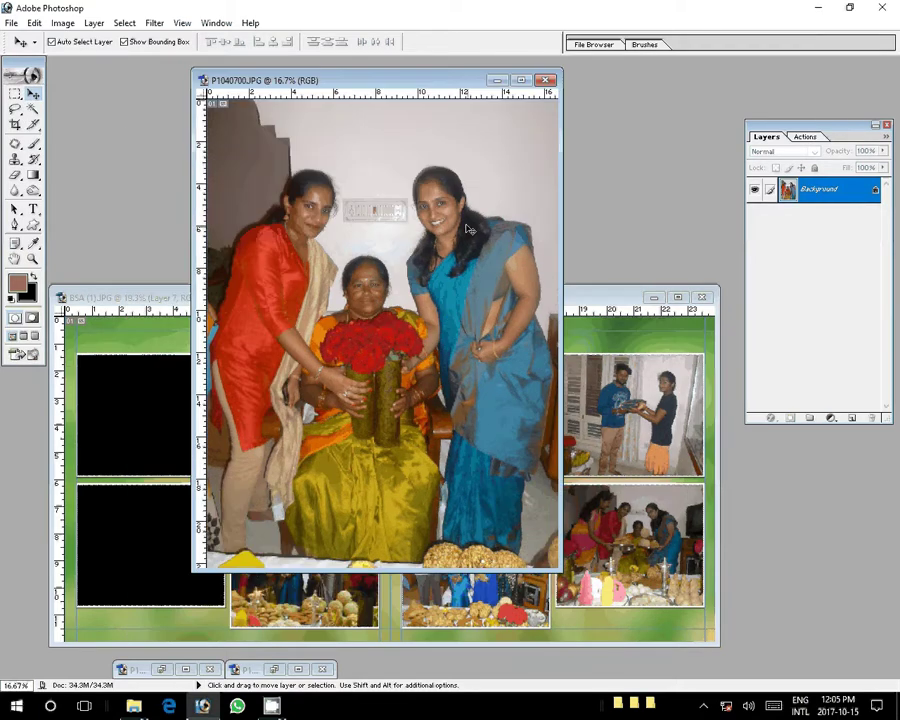
key(z)
click(546, 307)
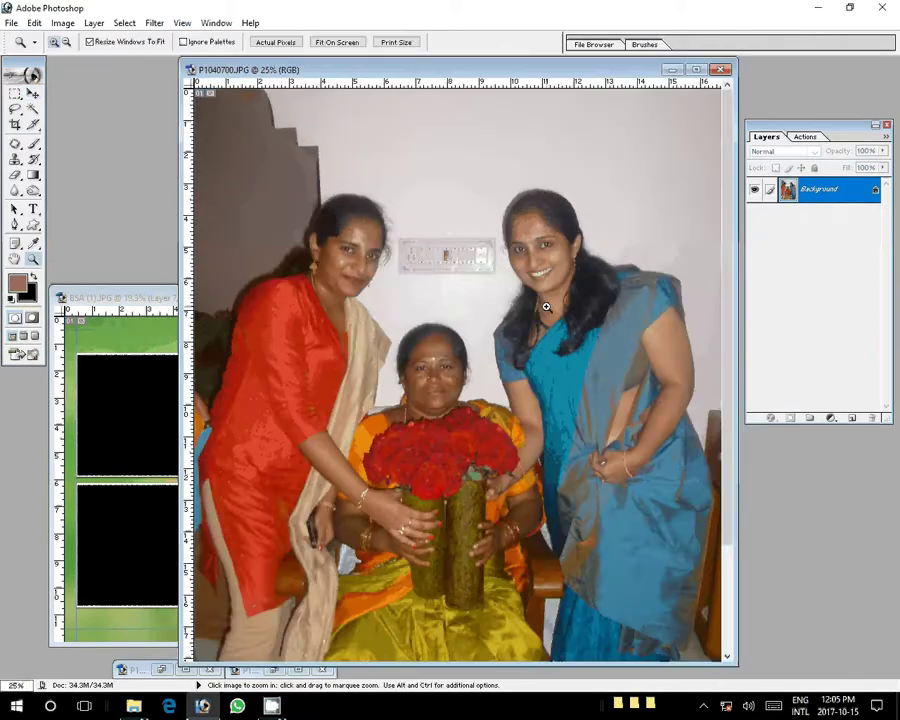
click(544, 304)
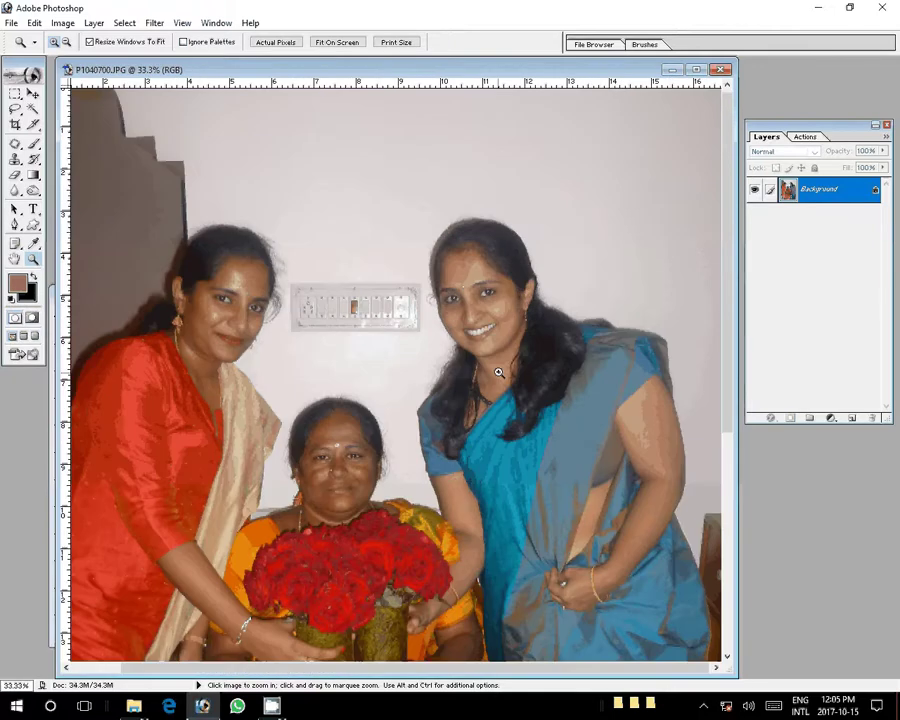
click(498, 372)
click(437, 330)
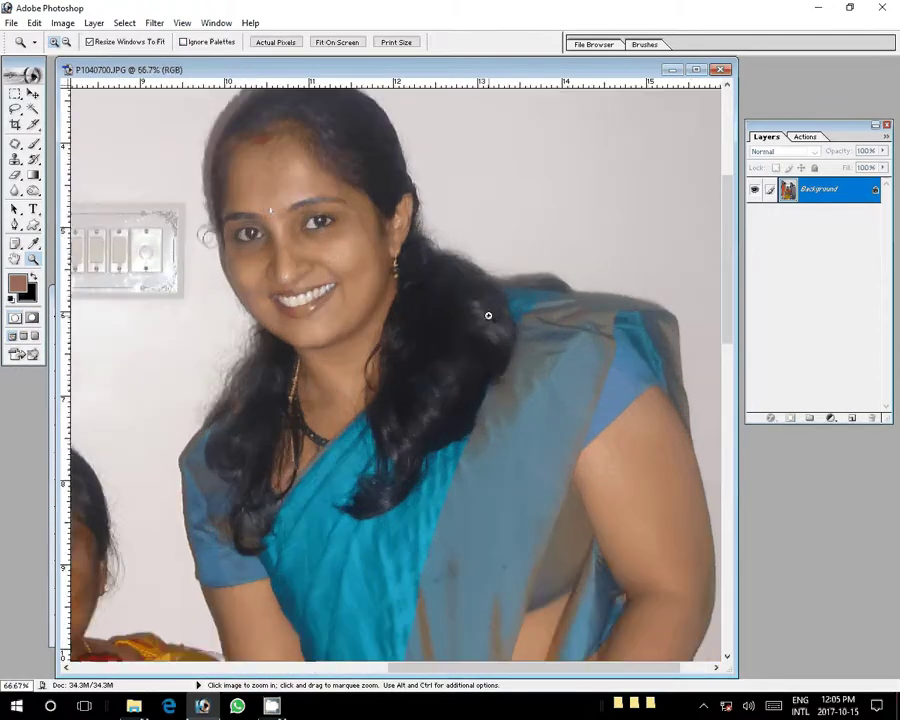
key(ctrl+0)
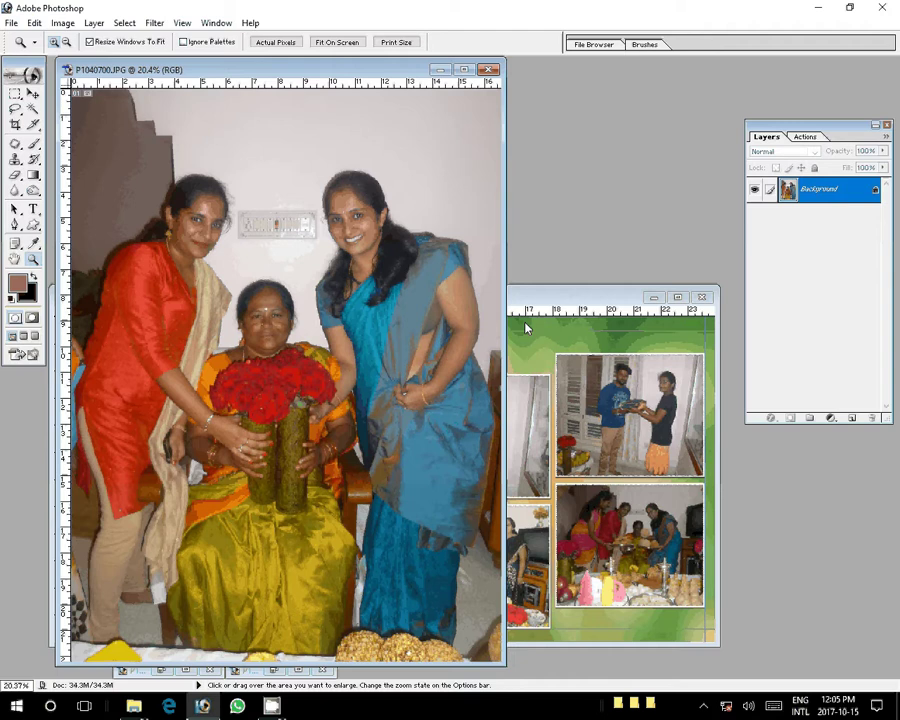
key(v)
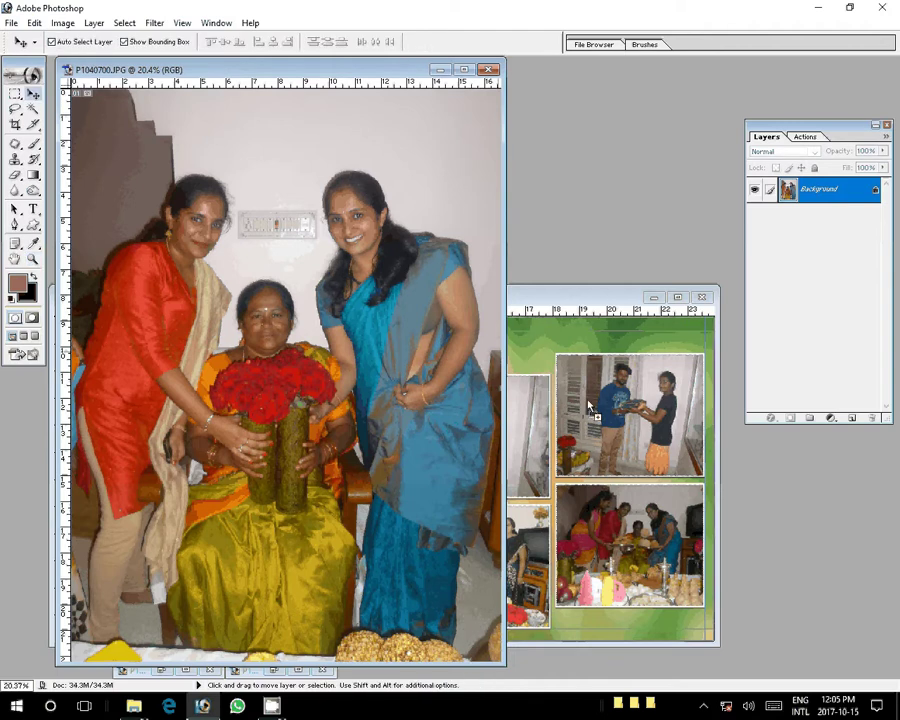
Drag the three-women photo into the spread, scale it to about 30%, and move it into the left frame
drag(590, 405, 172, 404)
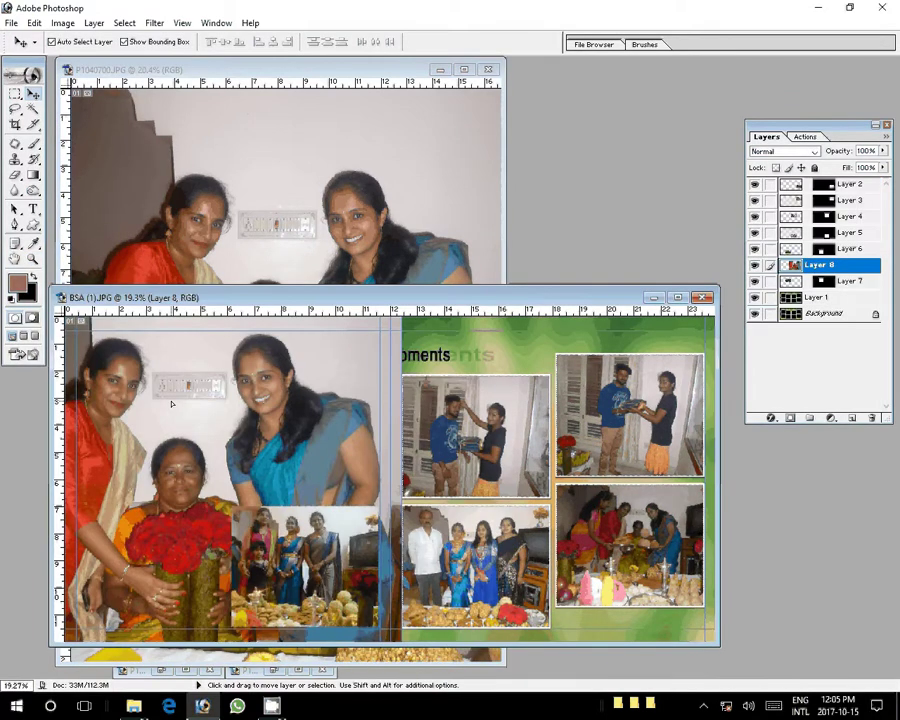
key(ctrl+minus)
key(ctrl+minus)
key(ctrl+minus)
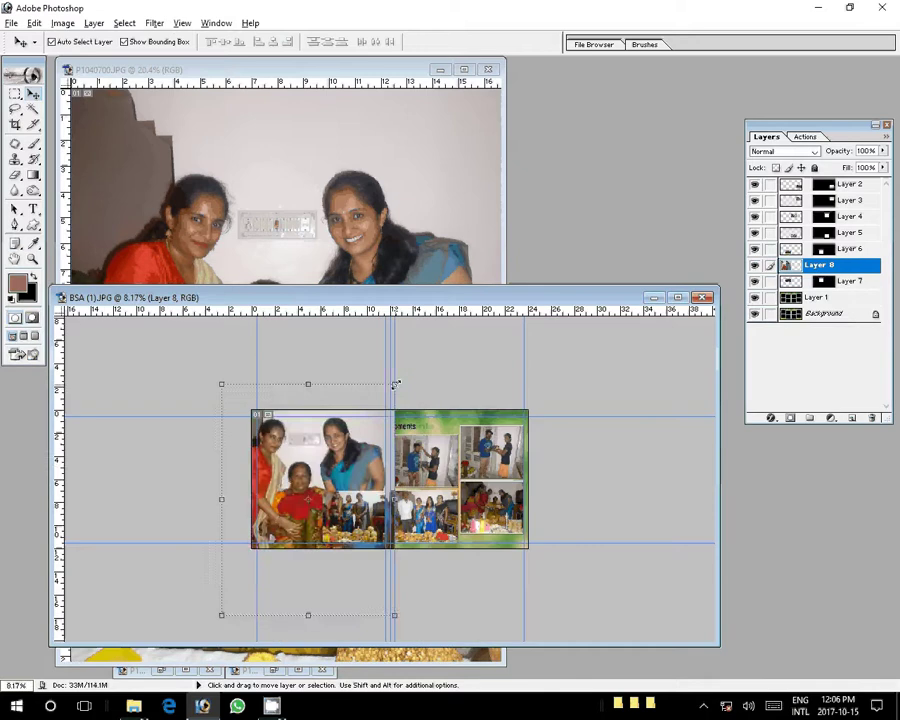
mouse_move(396, 384)
mouse_down()
mouse_move(336, 466)
mouse_move(342, 460)
mouse_up()
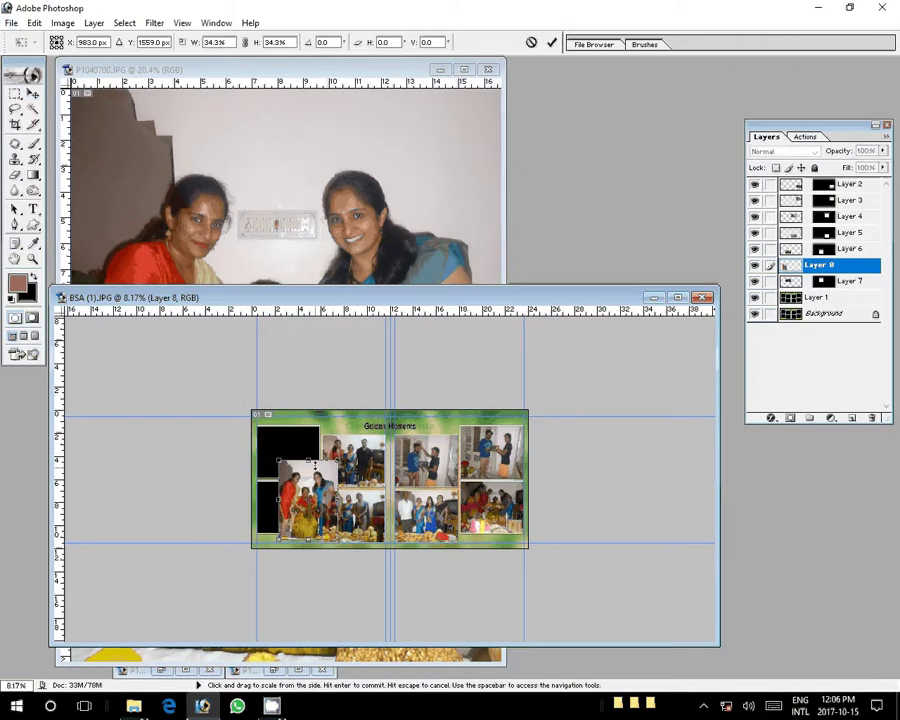
key(Return)
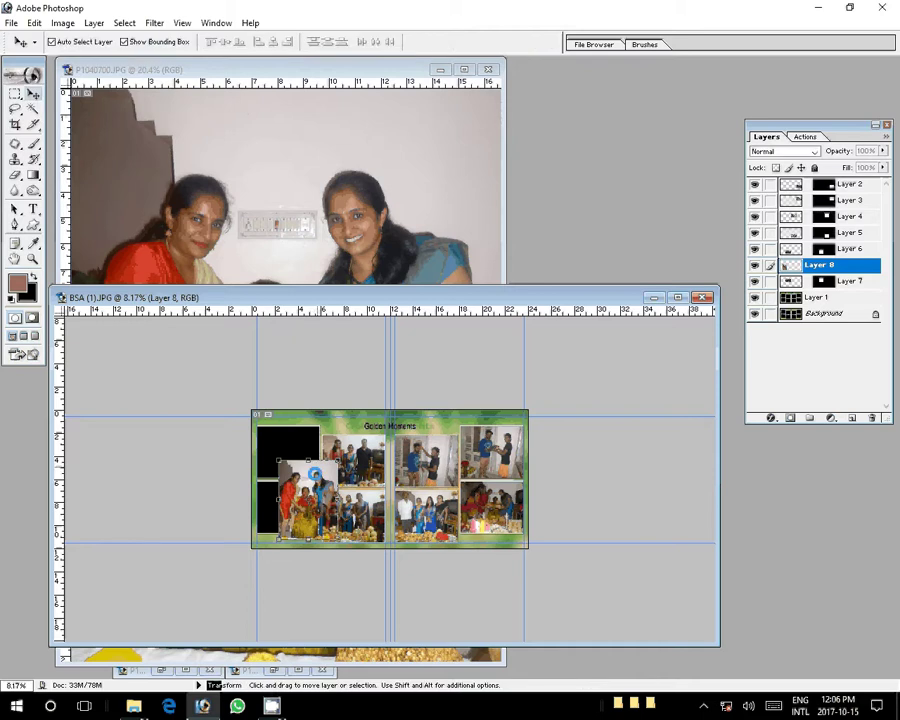
mouse_move(313, 473)
mouse_down()
mouse_move(295, 449)
mouse_move(310, 441)
mouse_up()
key(ctrl+t)
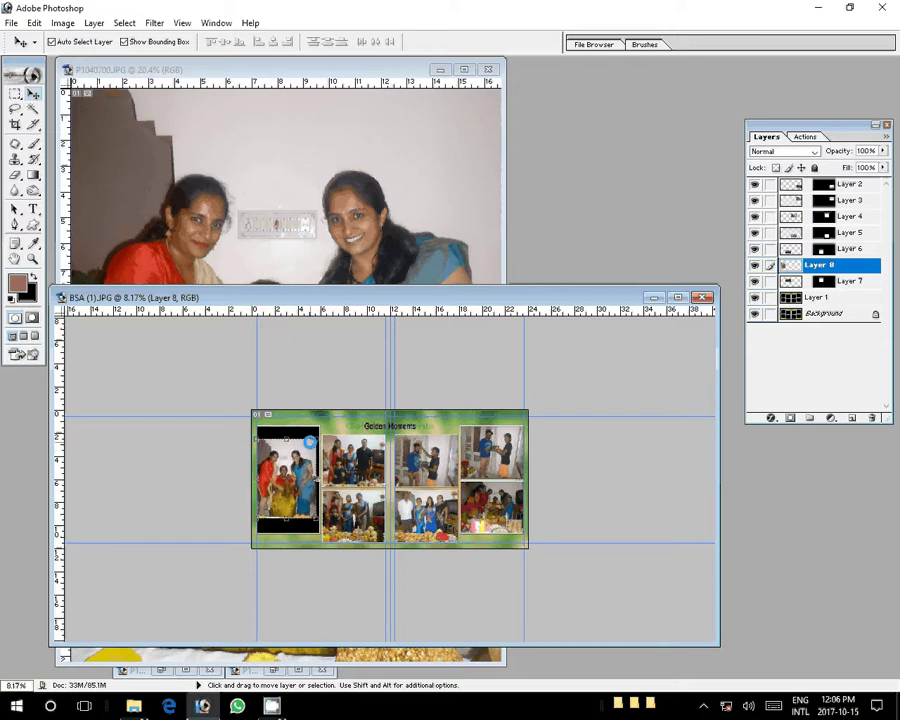
Commit the roses photo at its final size, then fit the spread on screen at 25% zoom
key(Return)
key(z)
click(245, 485)
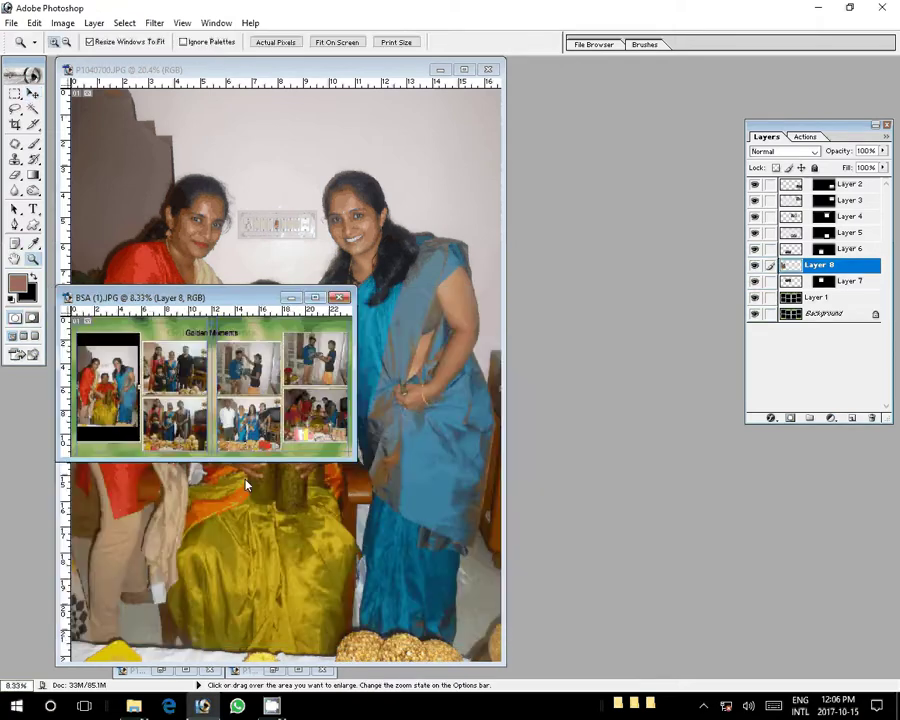
drag(114, 416, 118, 420)
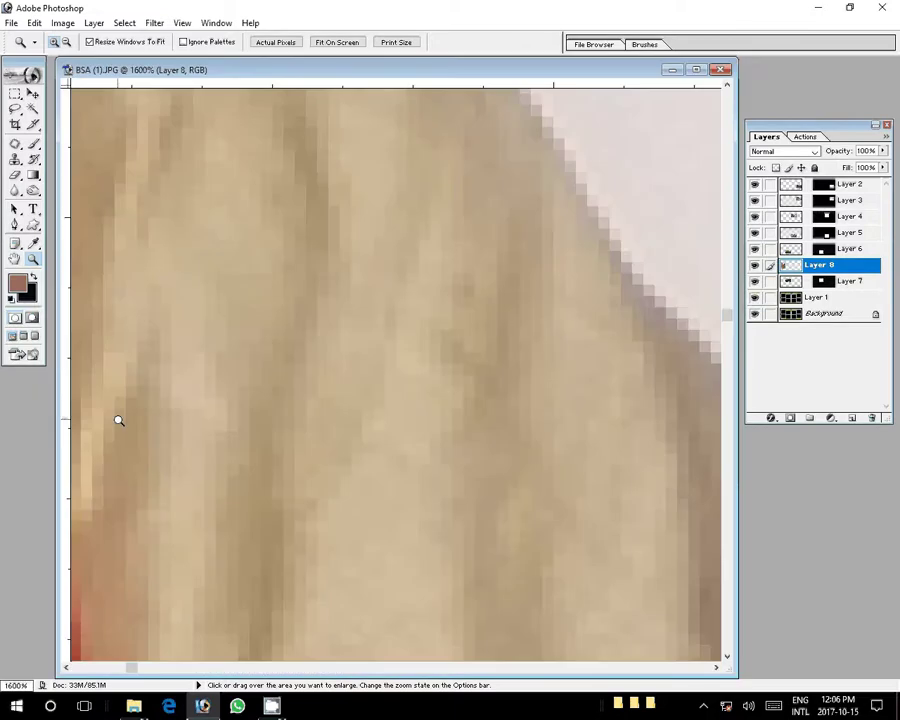
right_click(357, 362)
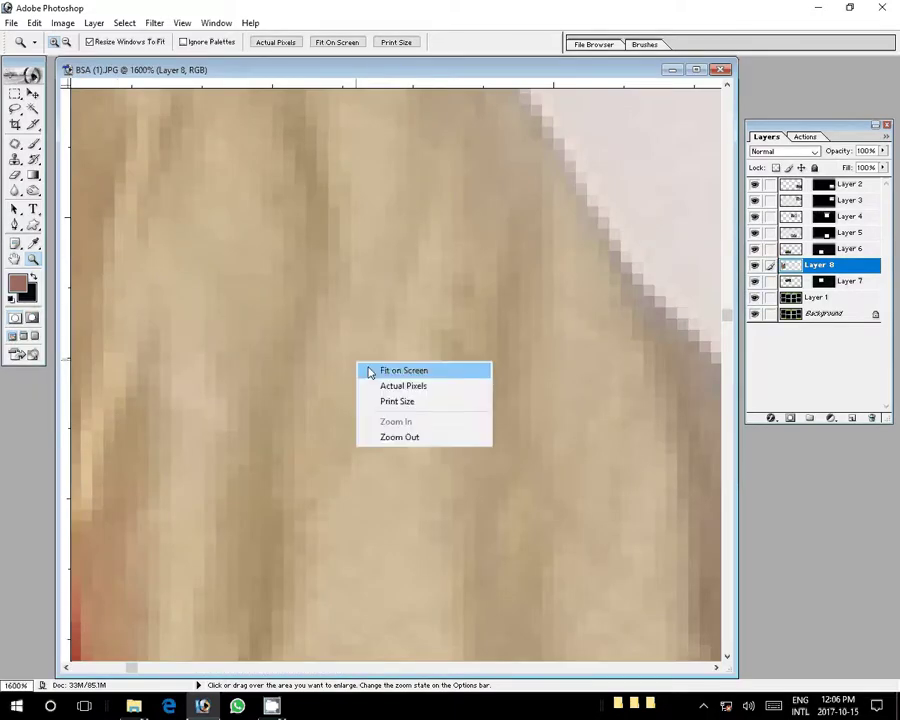
click(369, 372)
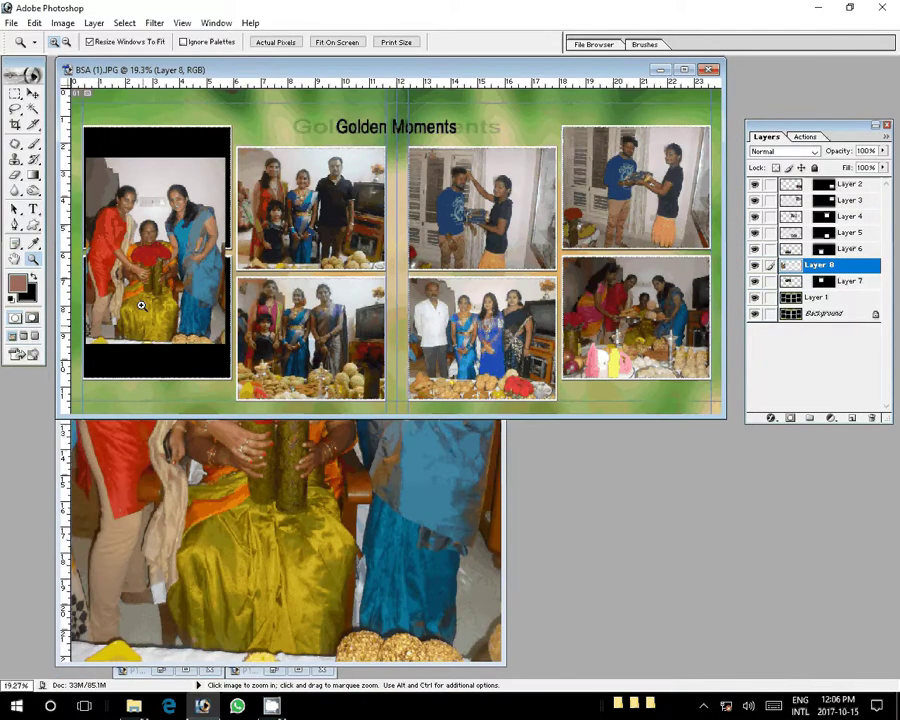
click(141, 306)
Duplicate the portrait photo layer and return to the Layers panel
key(v)
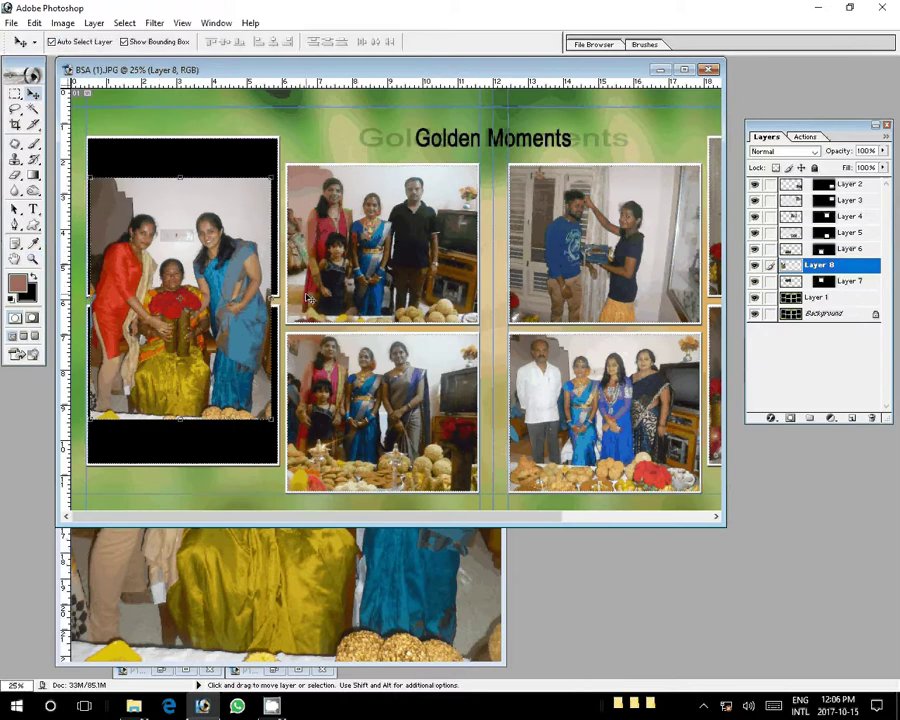
key(ctrl+j)
click(803, 137)
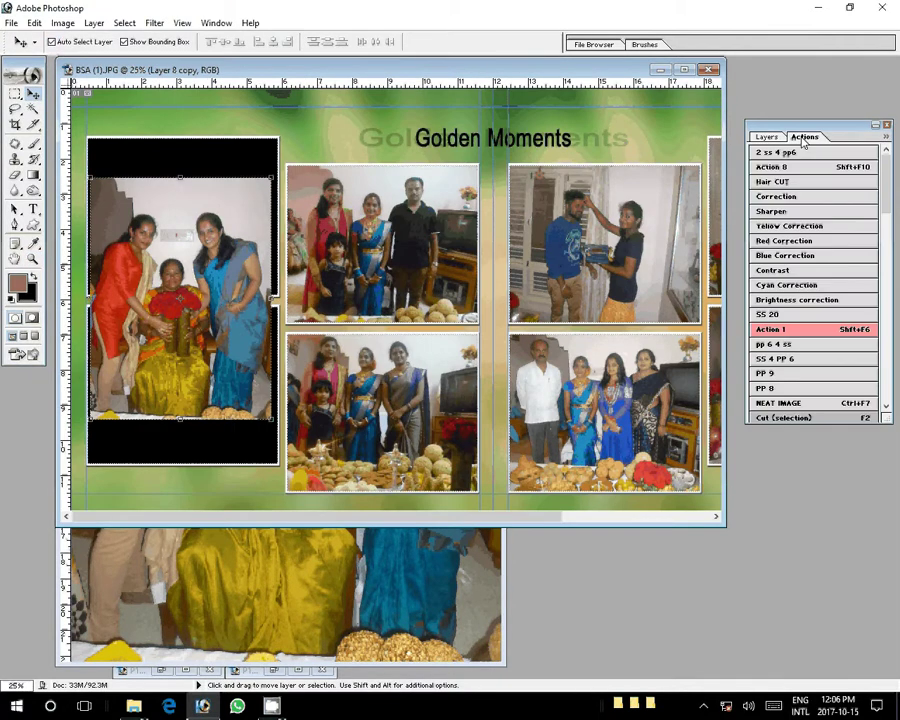
click(766, 137)
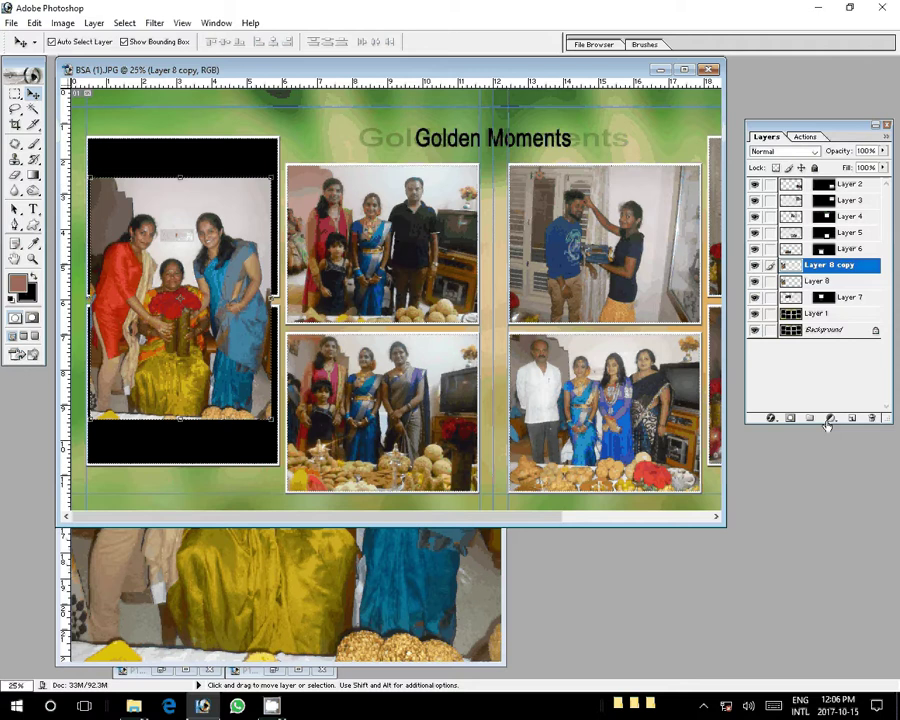
Select Layer 8, try adding a Gradient Fill layer, and cancel it
click(827, 418)
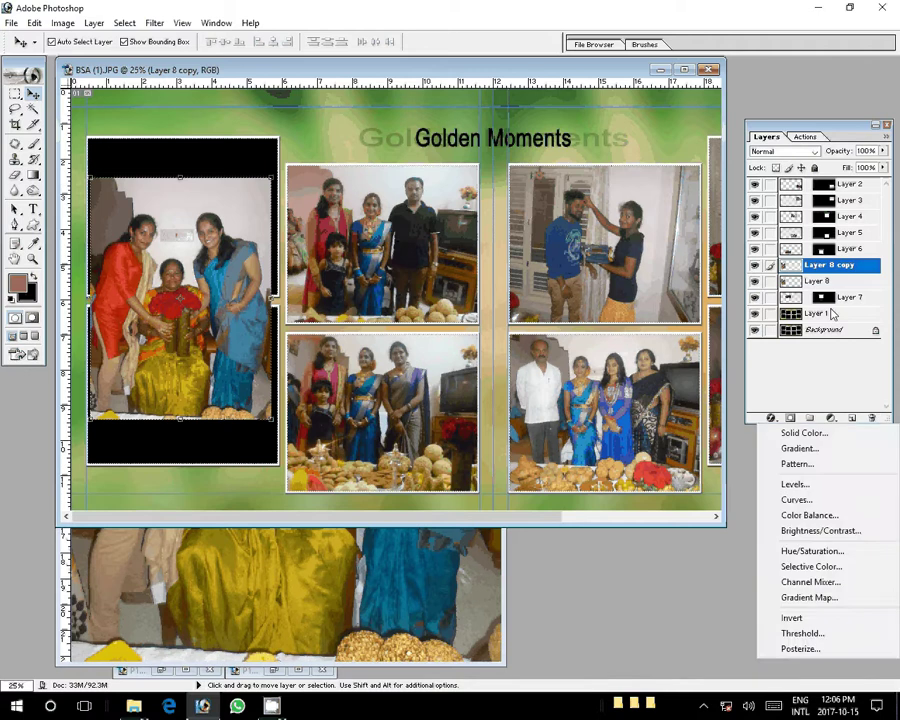
click(818, 281)
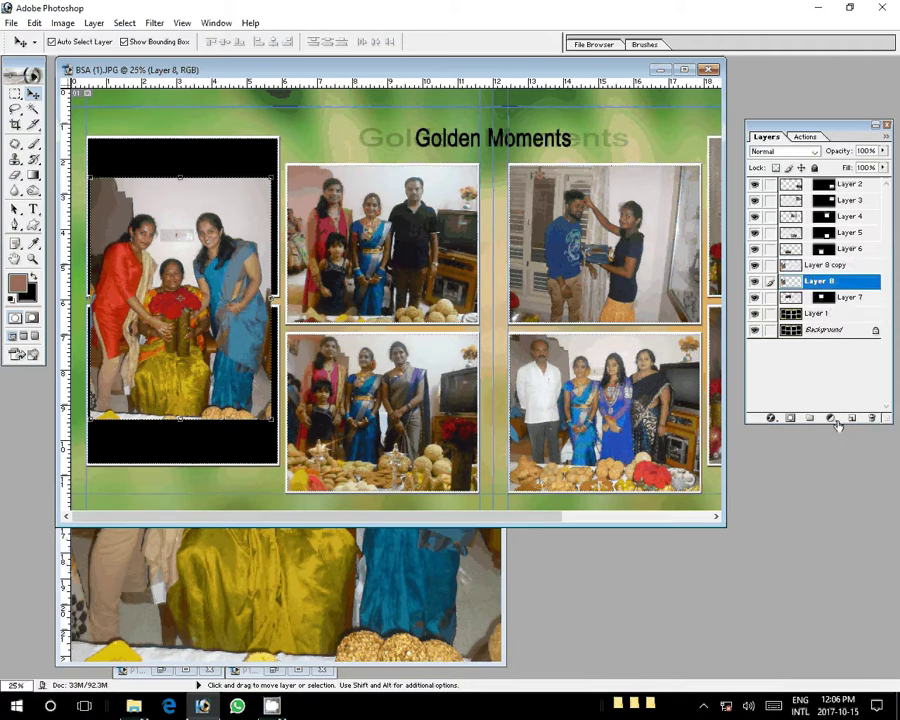
click(770, 418)
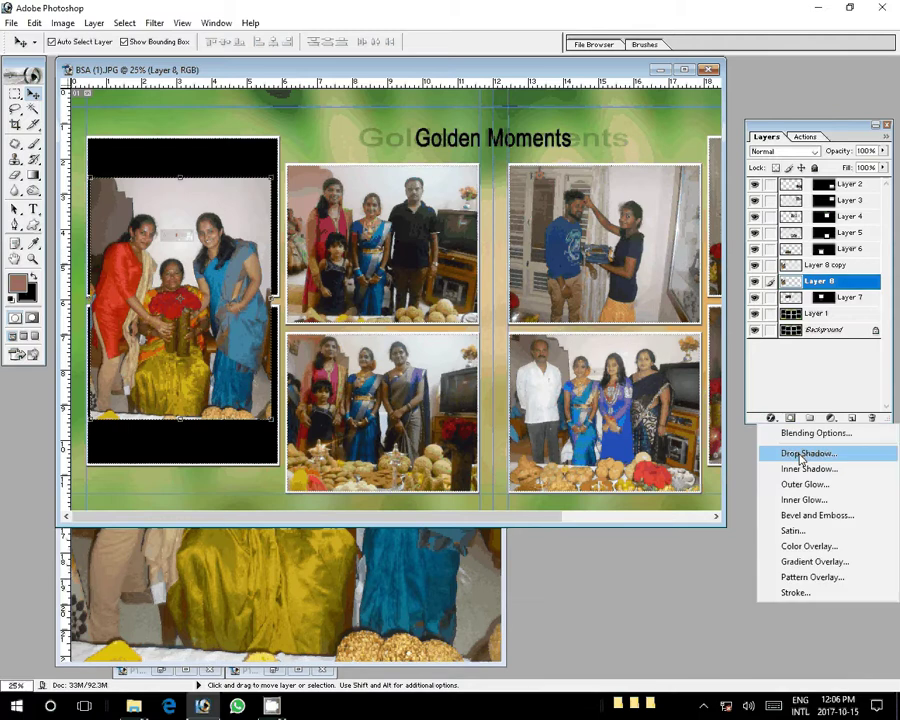
click(830, 418)
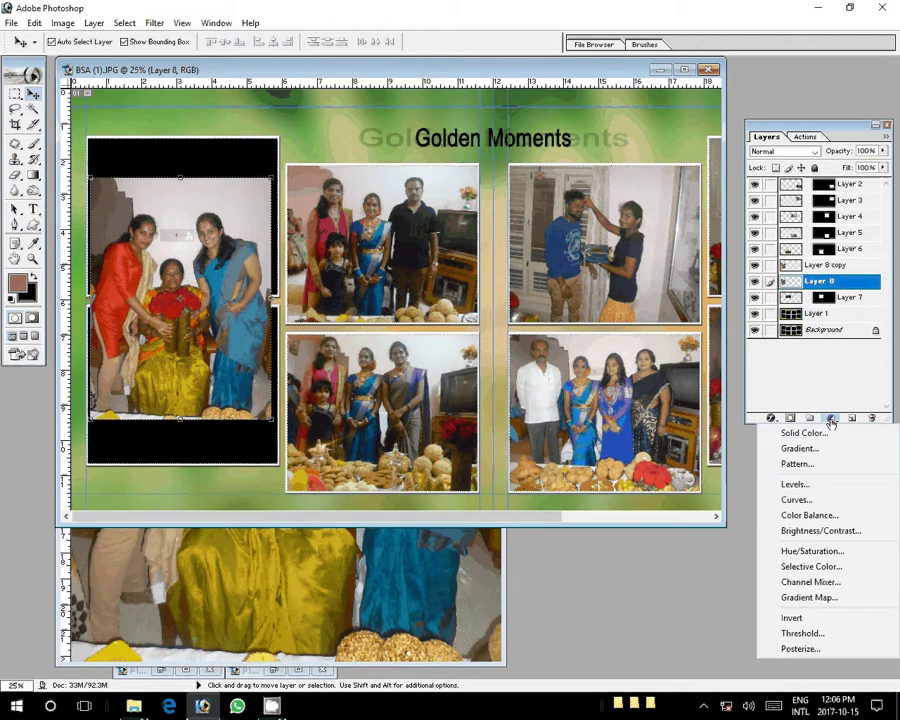
click(800, 448)
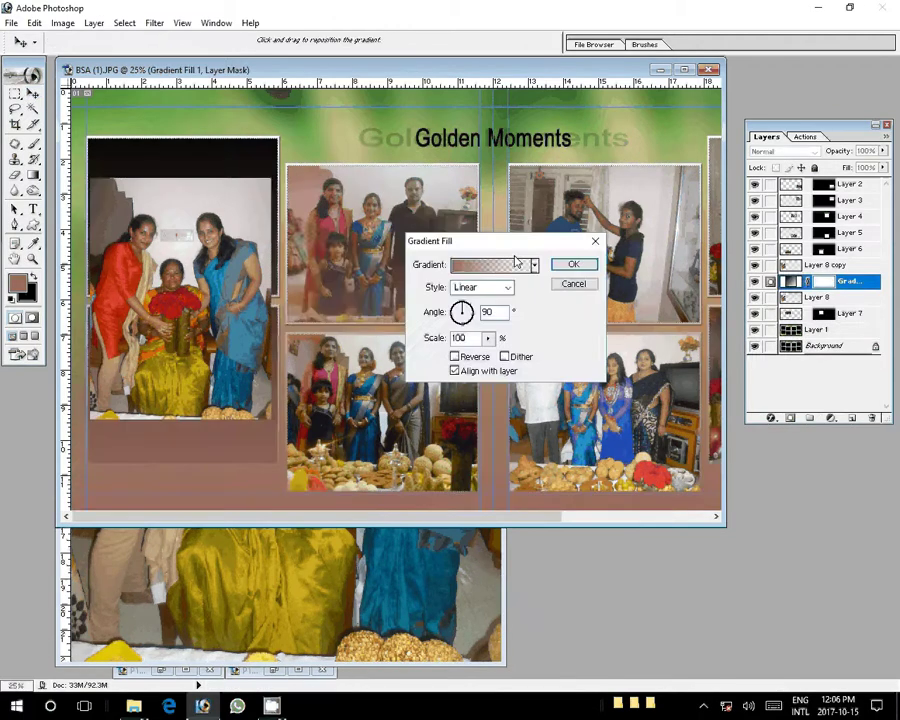
key(Escape)
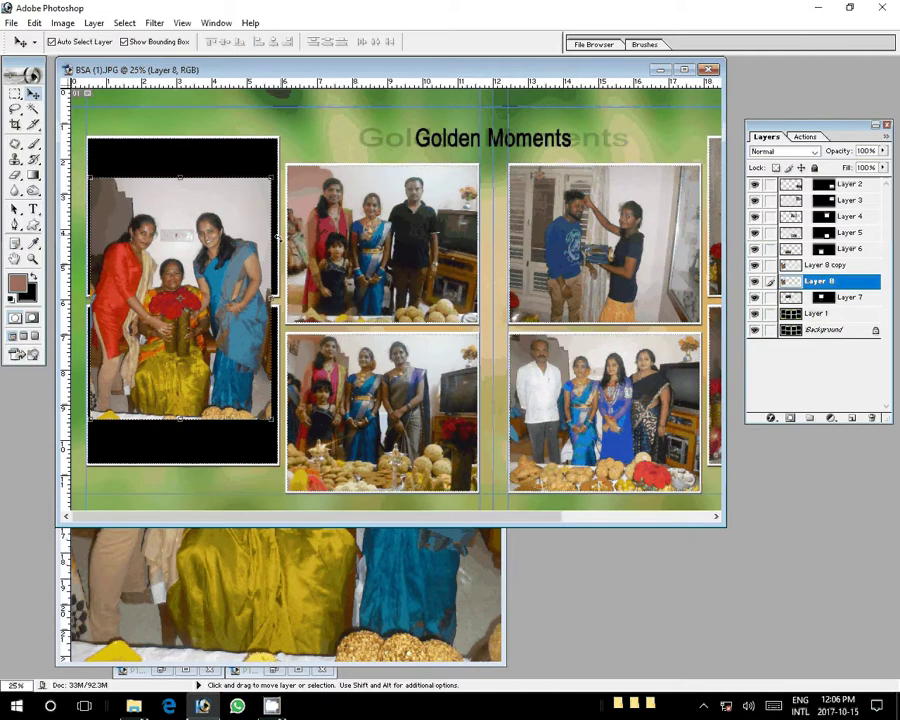
Show the Styles palette and apply a coloured preset style to Layer 8
click(216, 22)
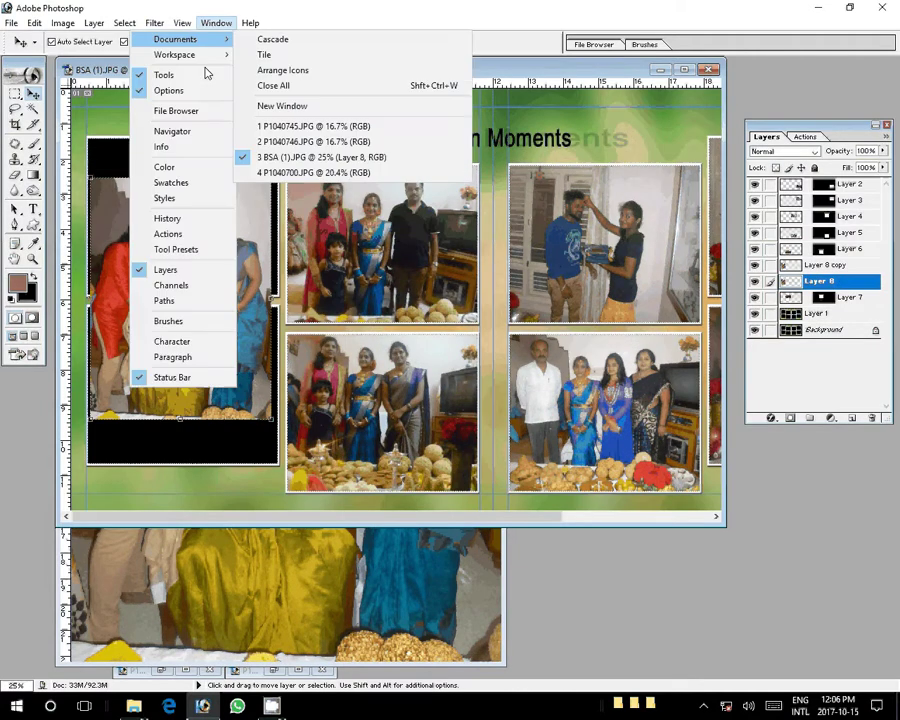
click(203, 198)
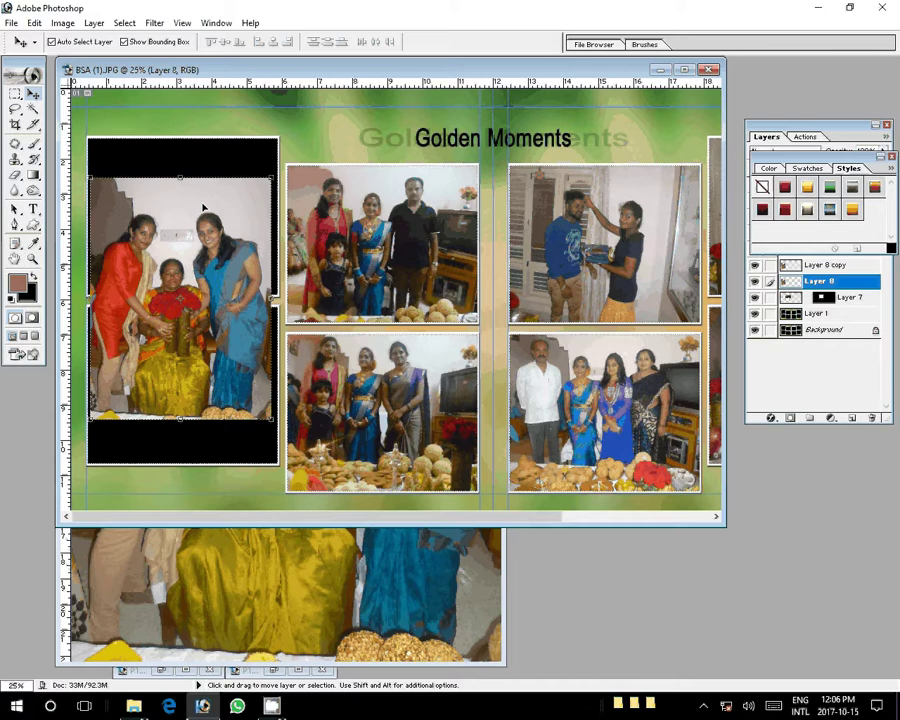
click(852, 210)
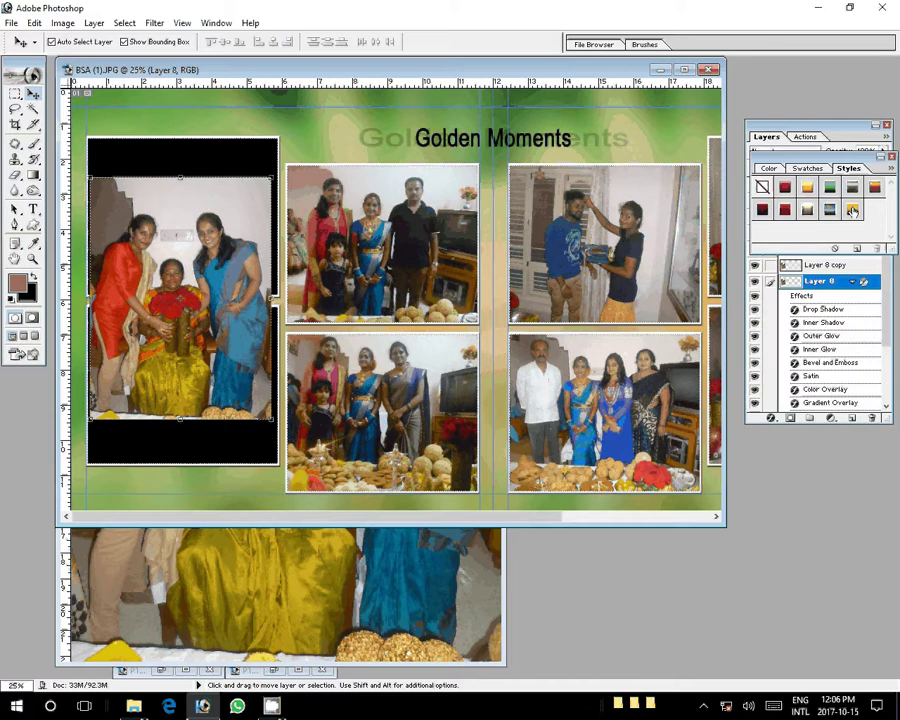
Scale Layer 8 copy down to 97% and commit the transform
click(828, 265)
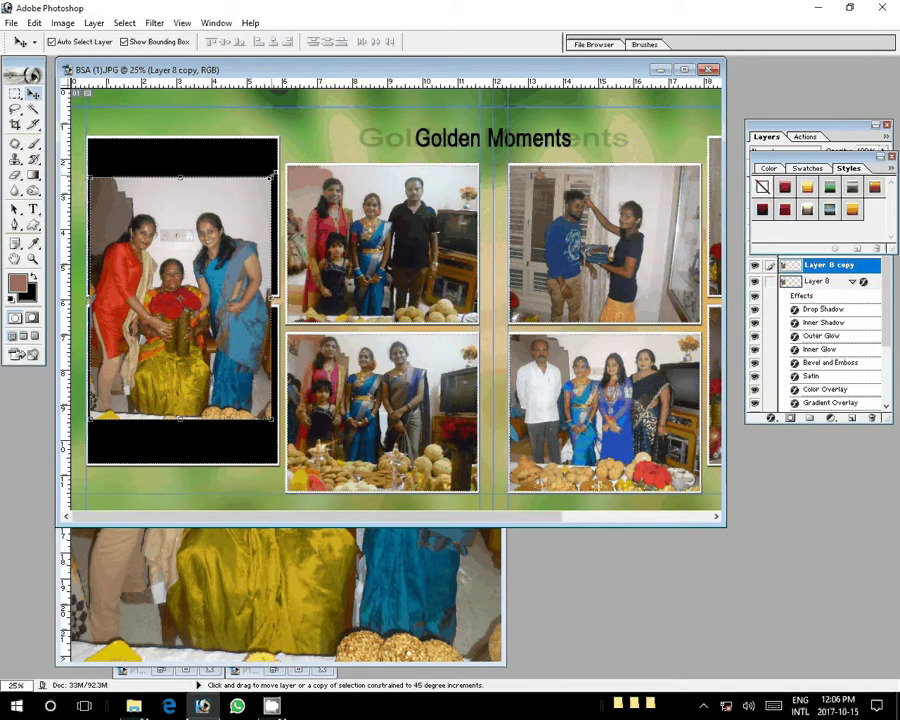
drag(274, 176, 270, 181)
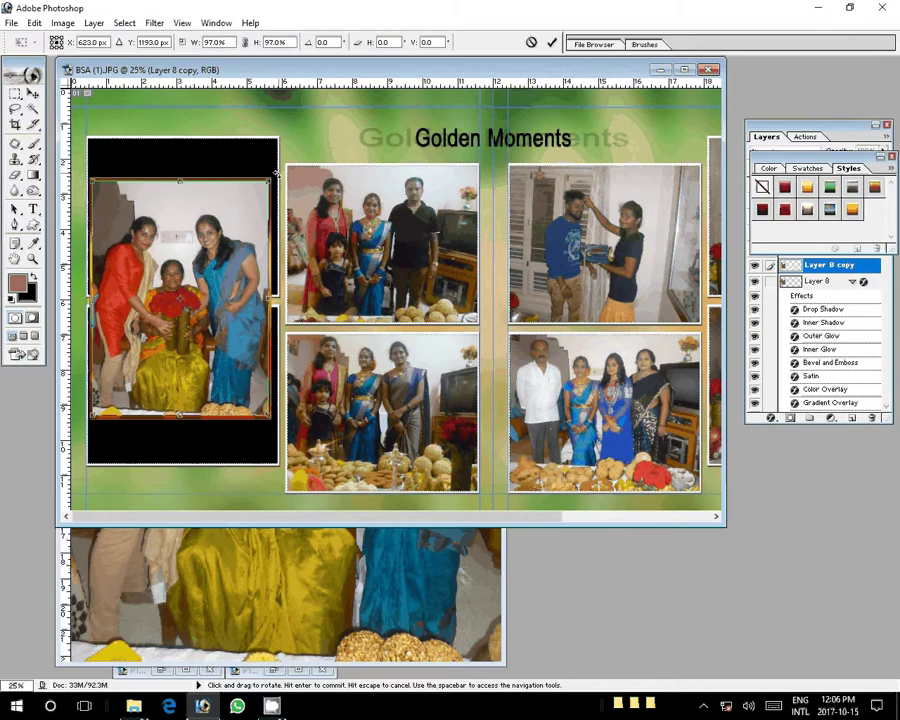
key(Return)
click(232, 167)
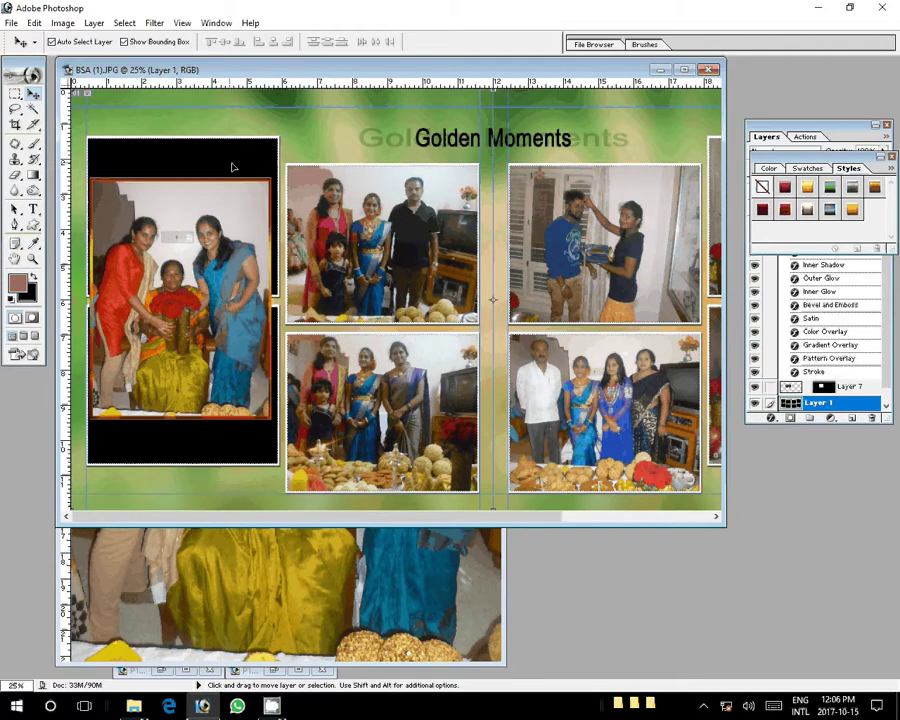
Apply a red-and-gold style to the left photo's frame, giving it a crimson top band
key(m)
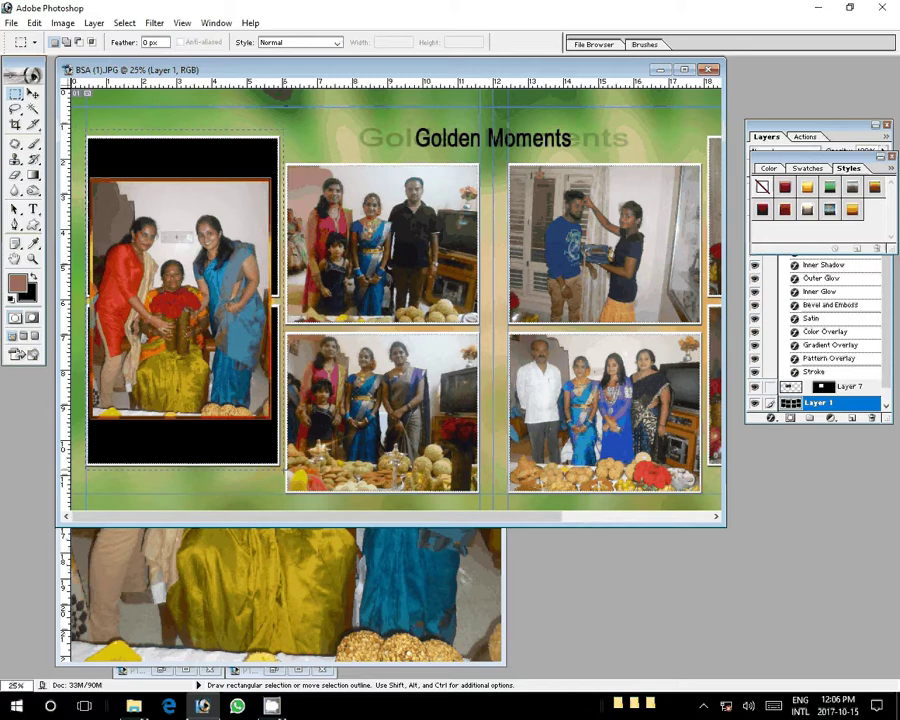
key(v)
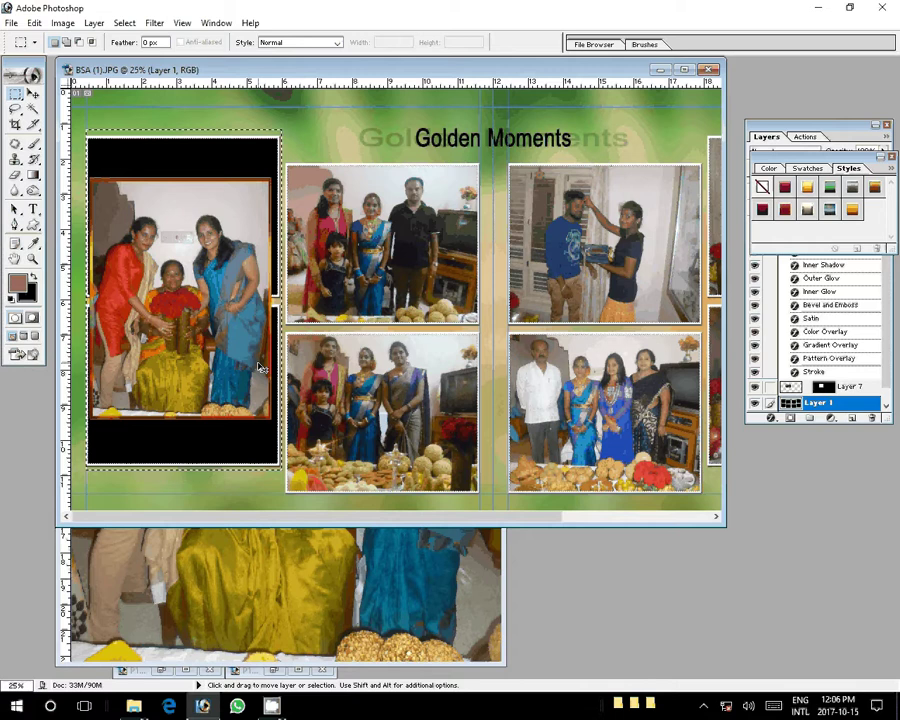
click(764, 207)
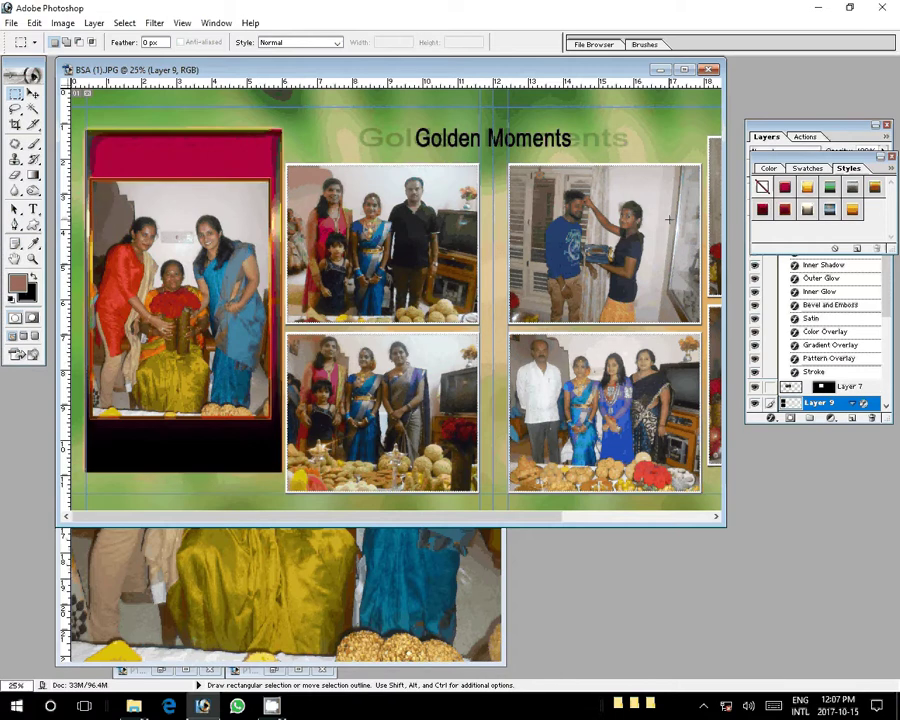
Make Layer 8 copy the active layer and begin saving the album under a new name
key(v)
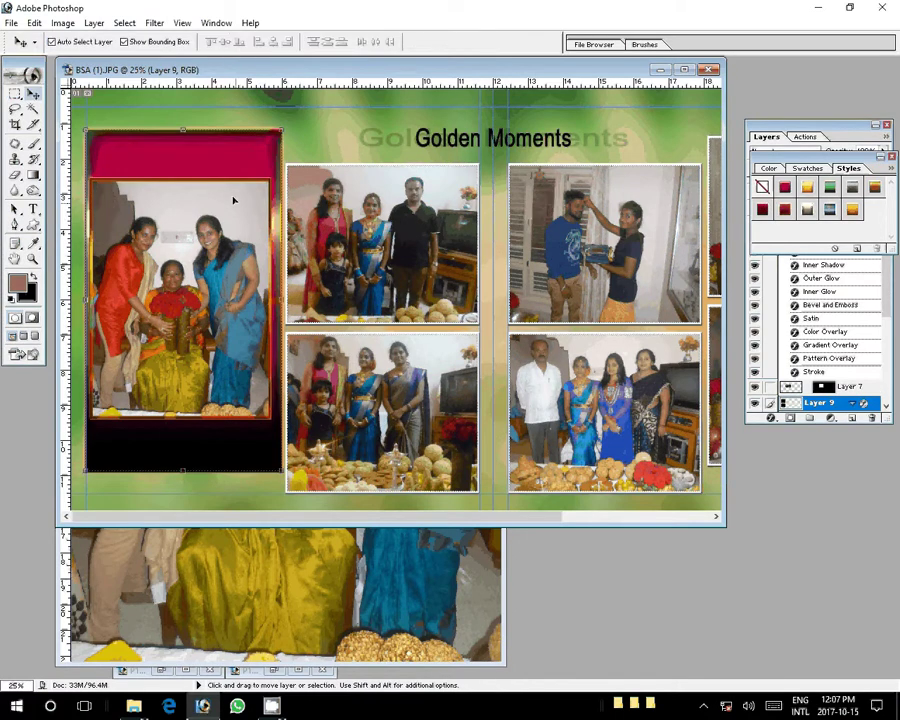
click(233, 201)
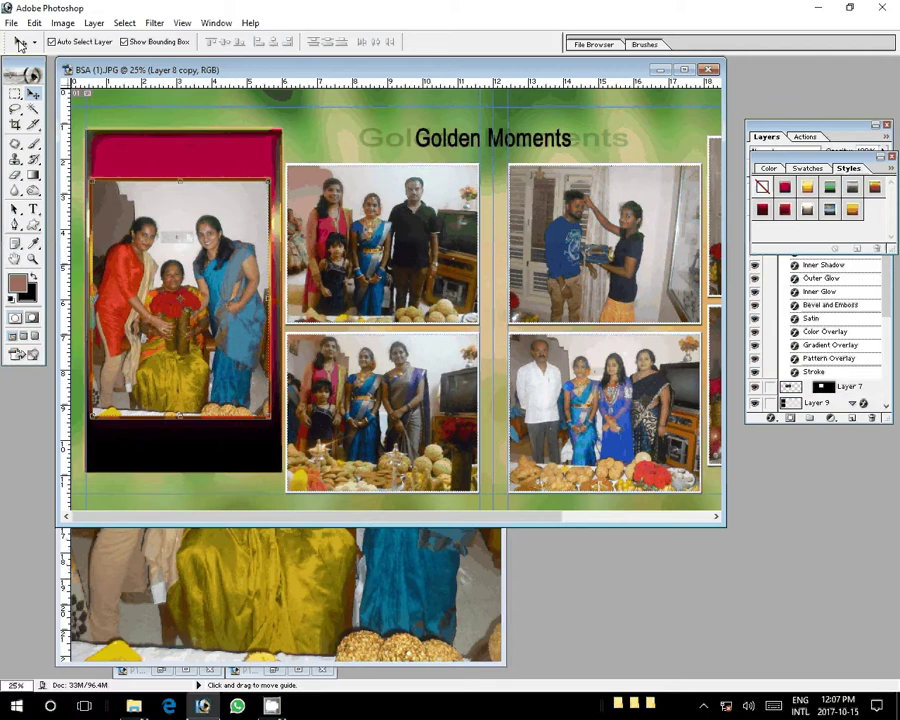
click(11, 22)
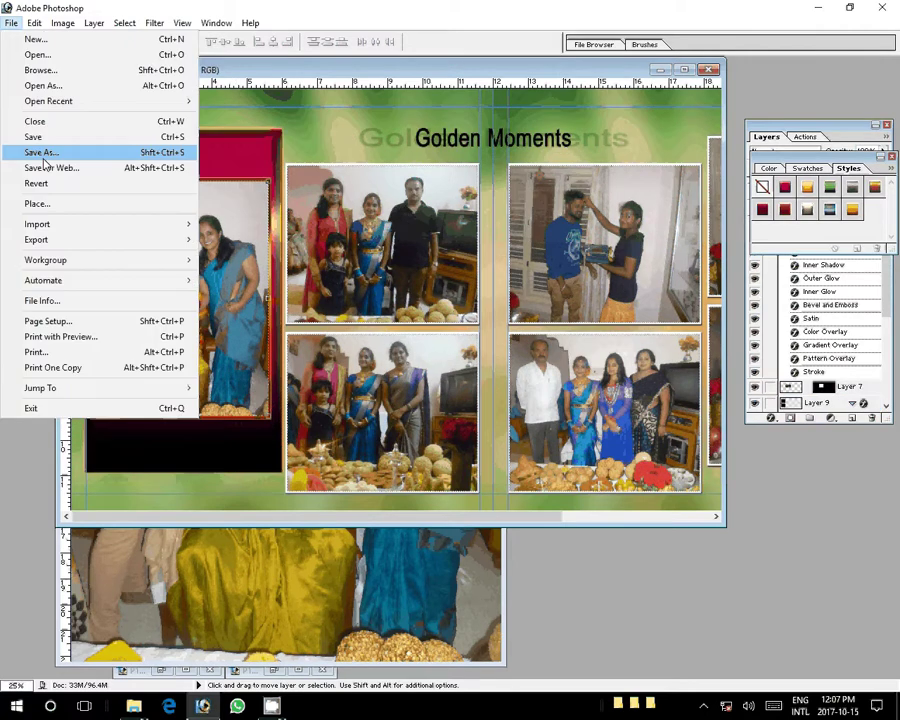
click(43, 154)
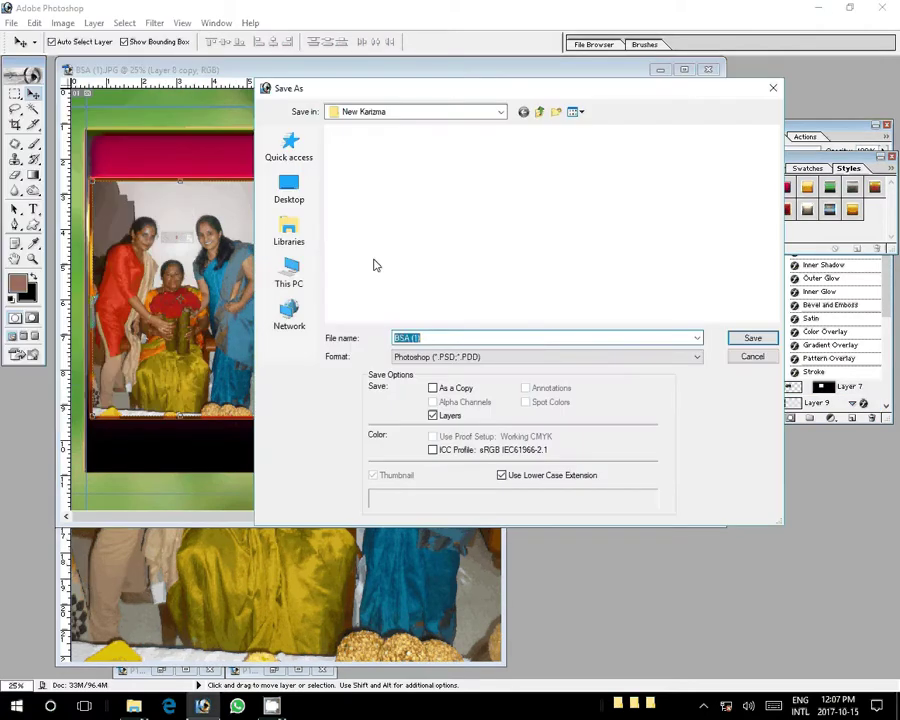
Browse to the v folder on Local Disk (K:) and name the file 100
click(306, 277)
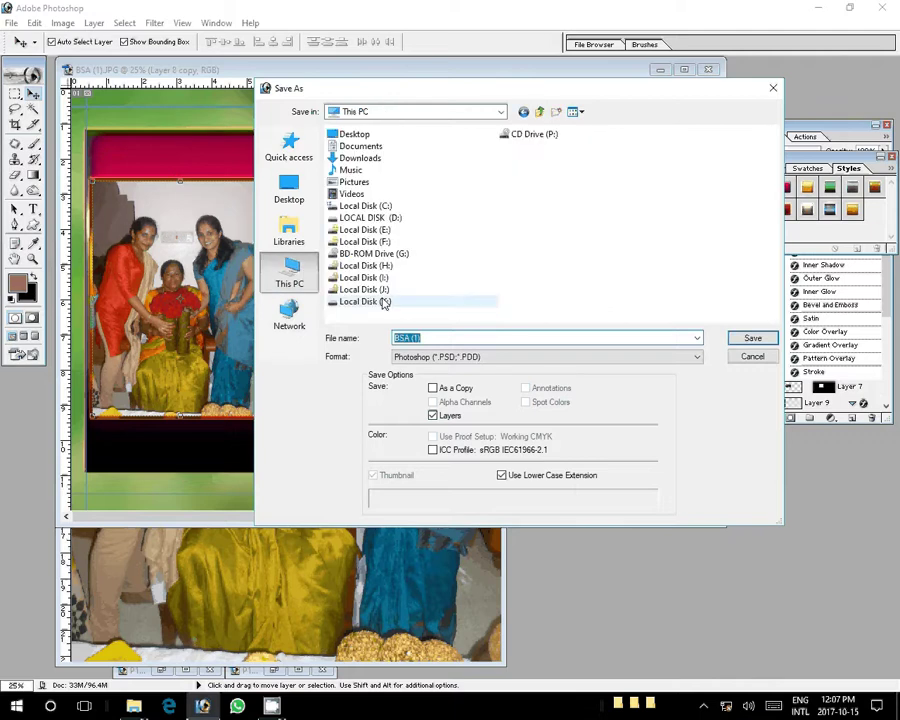
click(383, 302)
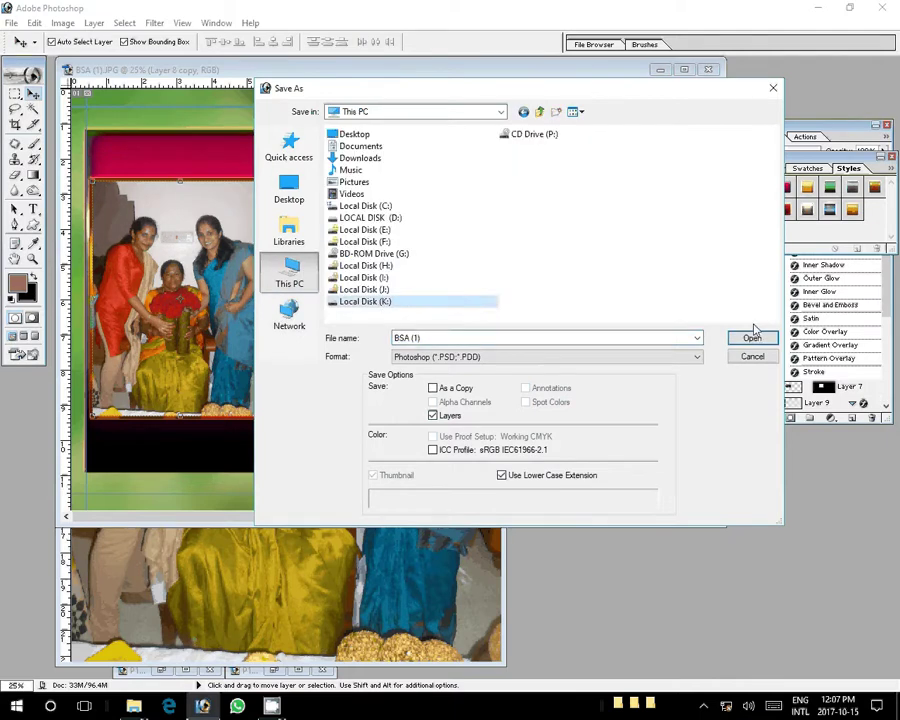
click(753, 336)
click(514, 146)
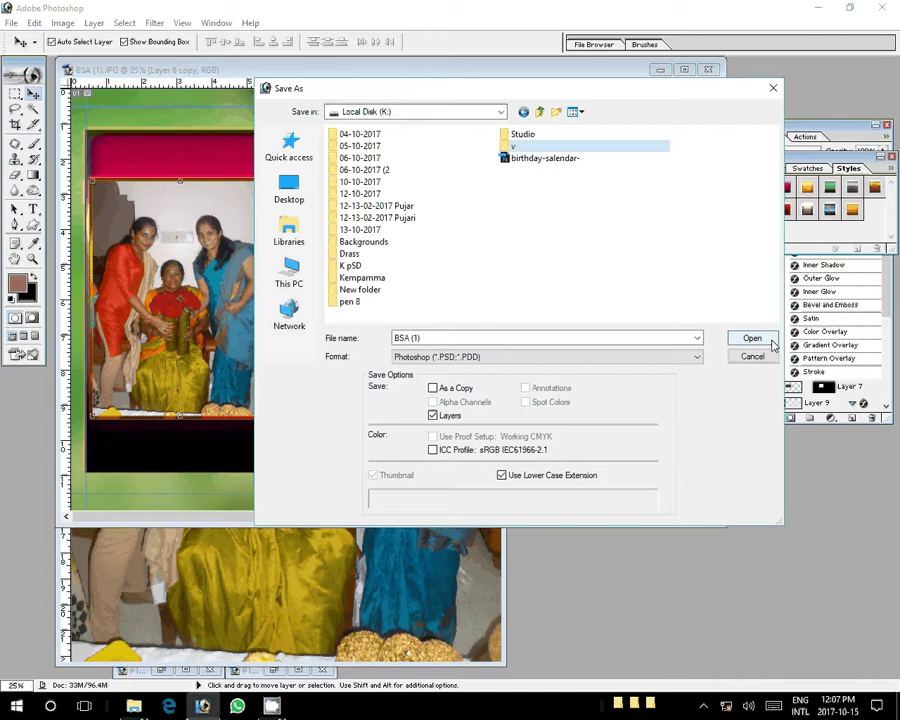
click(770, 341)
text(1)
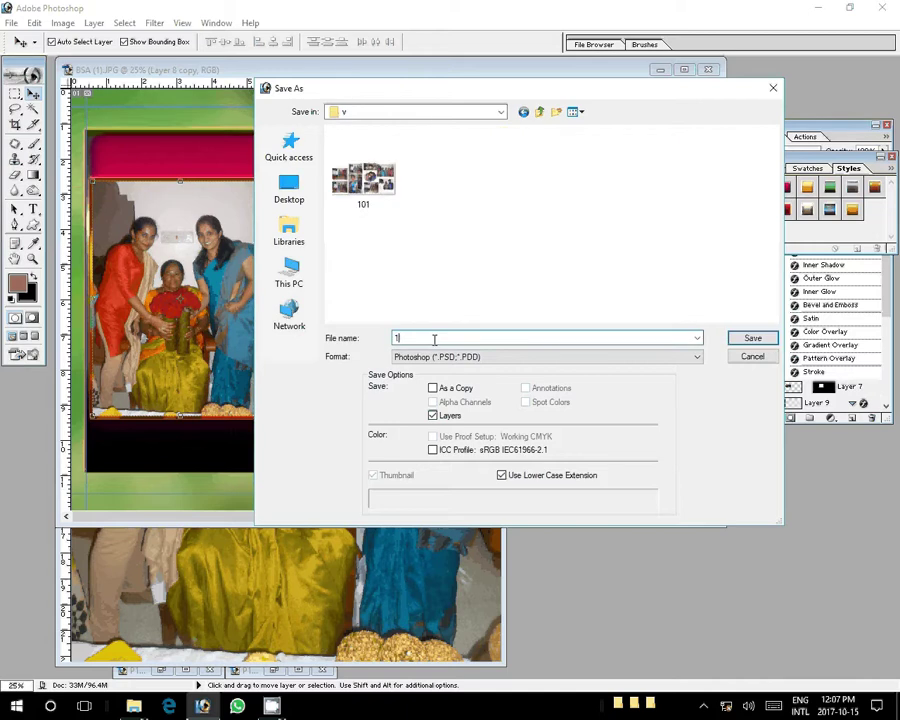
text(00)
Confirm the save, writing the Golden Moments spread to 100.psd in the v folder
click(752, 338)
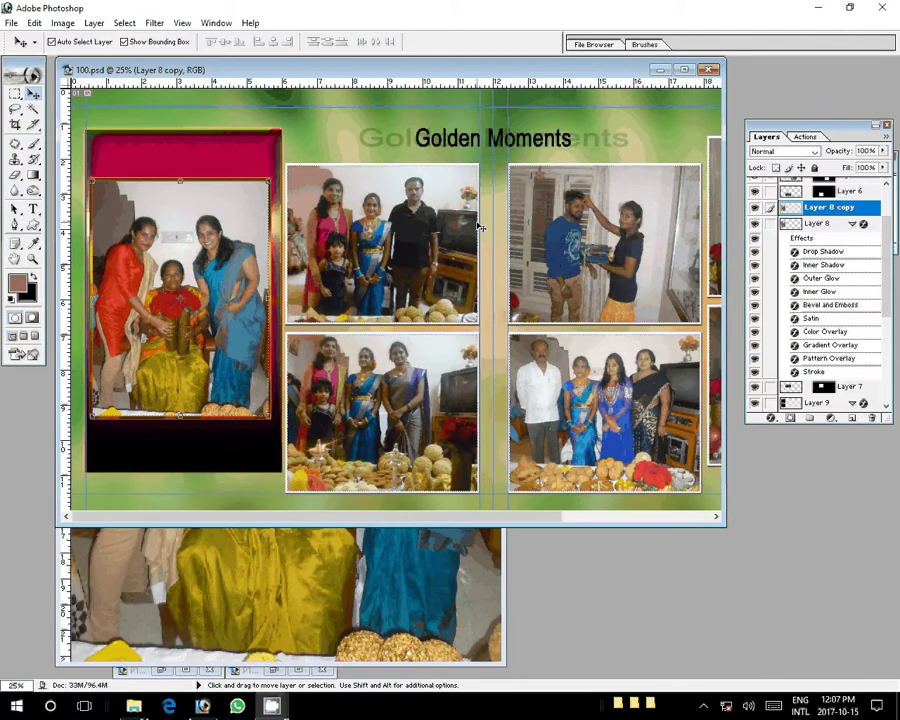
Close 100.psd so only the P1040700.JPG roses photo remains open
click(707, 69)
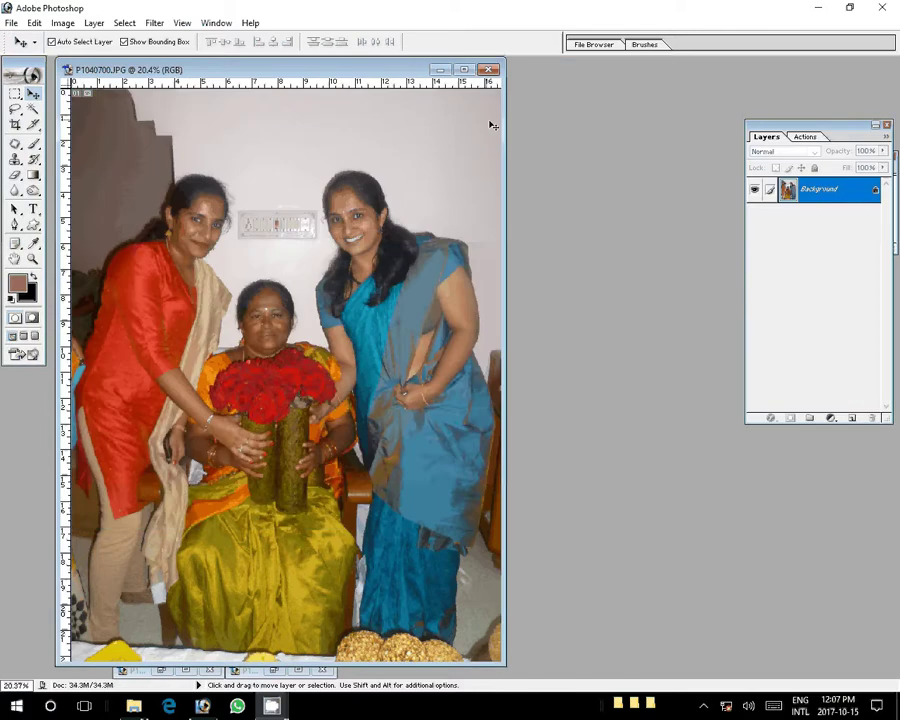
key(z)
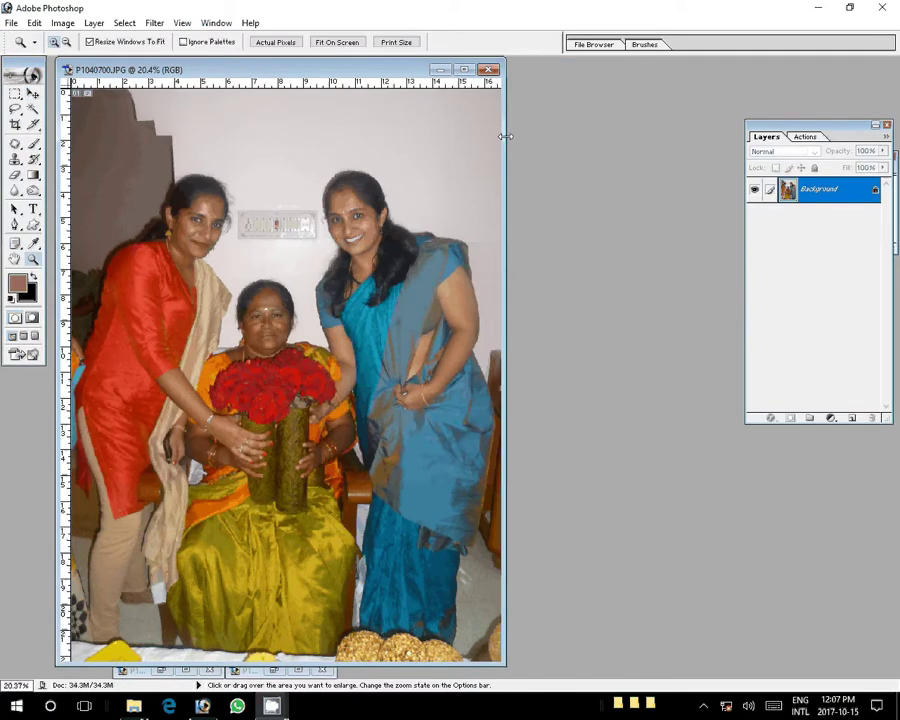